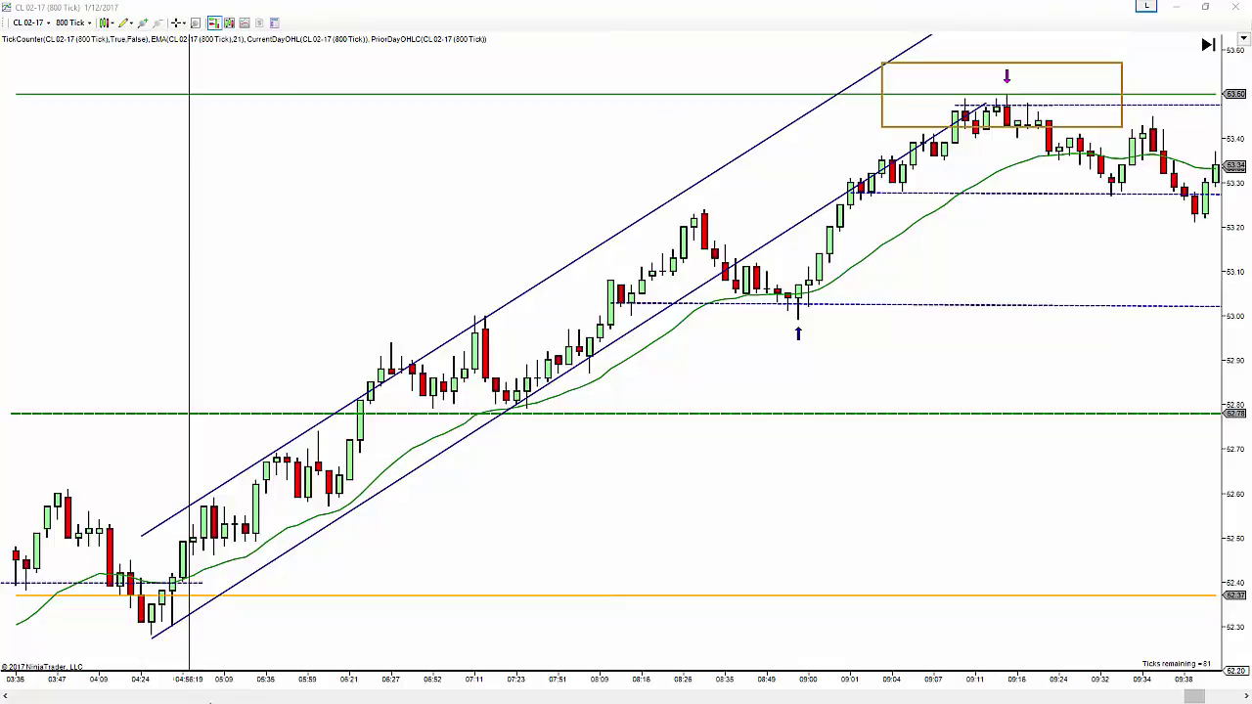
Step: Compress the CL 02-17 bars to show the ascending channel up to the boxed 53.50 high
{"action": "scroll", "coordinate": [288, 671], "scroll_direction": "down", "scroll_amount": 3}
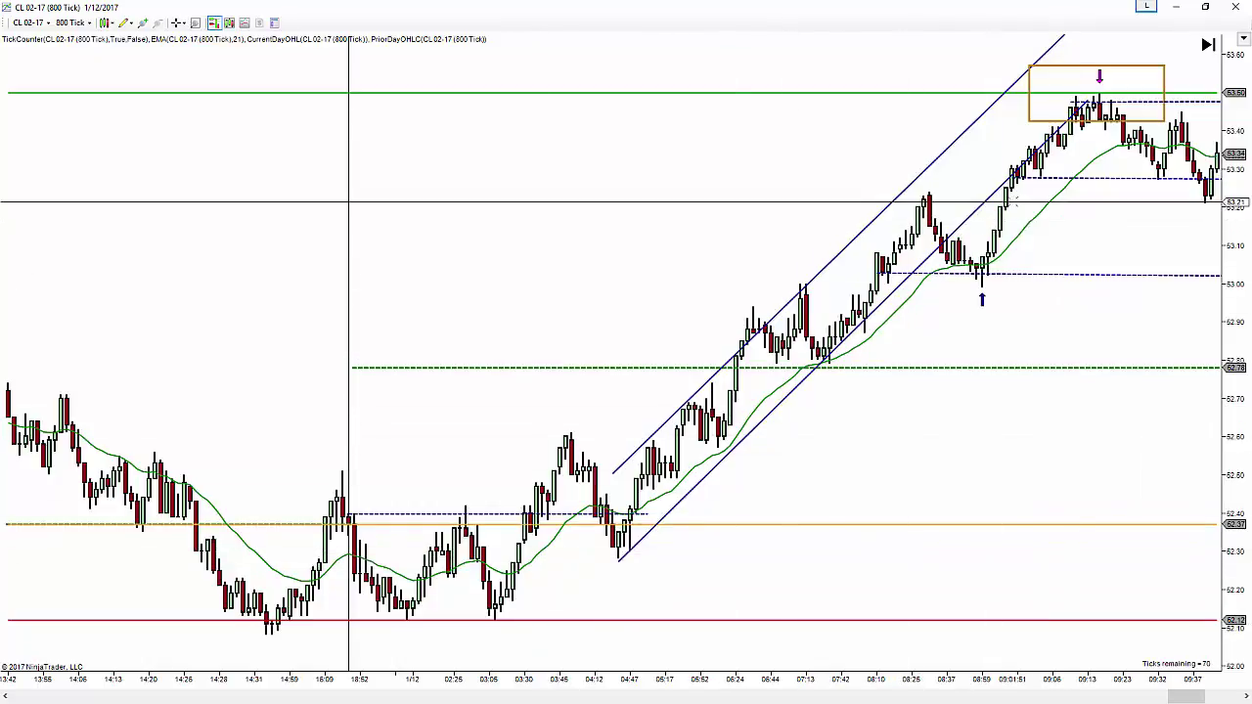
Step: Pan forward to about 14:44, showing the descending channel from 53.30 to lows near 52.72
{"action": "left_click_drag", "start_coordinate": [1064, 483], "coordinate": [264, 479]}
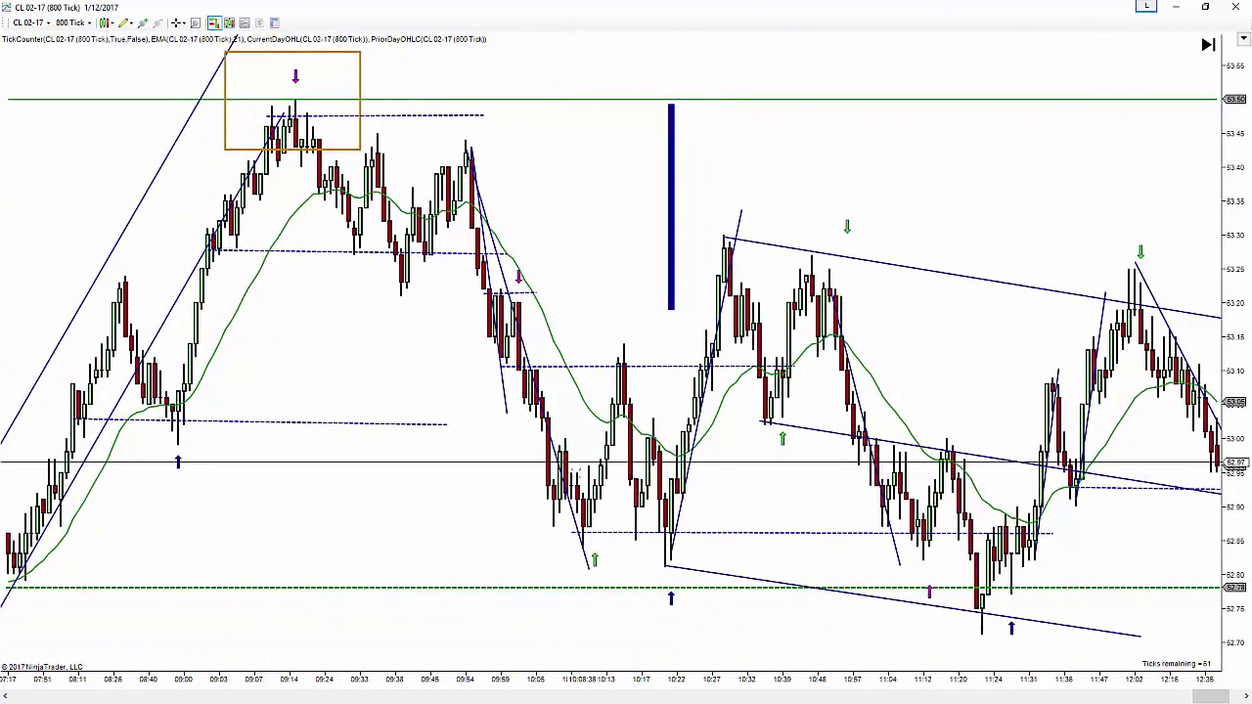
{"action": "left_click_drag", "start_coordinate": [444, 511], "coordinate": [527, 508]}
{"action": "middle_click", "coordinate": [628, 100]}
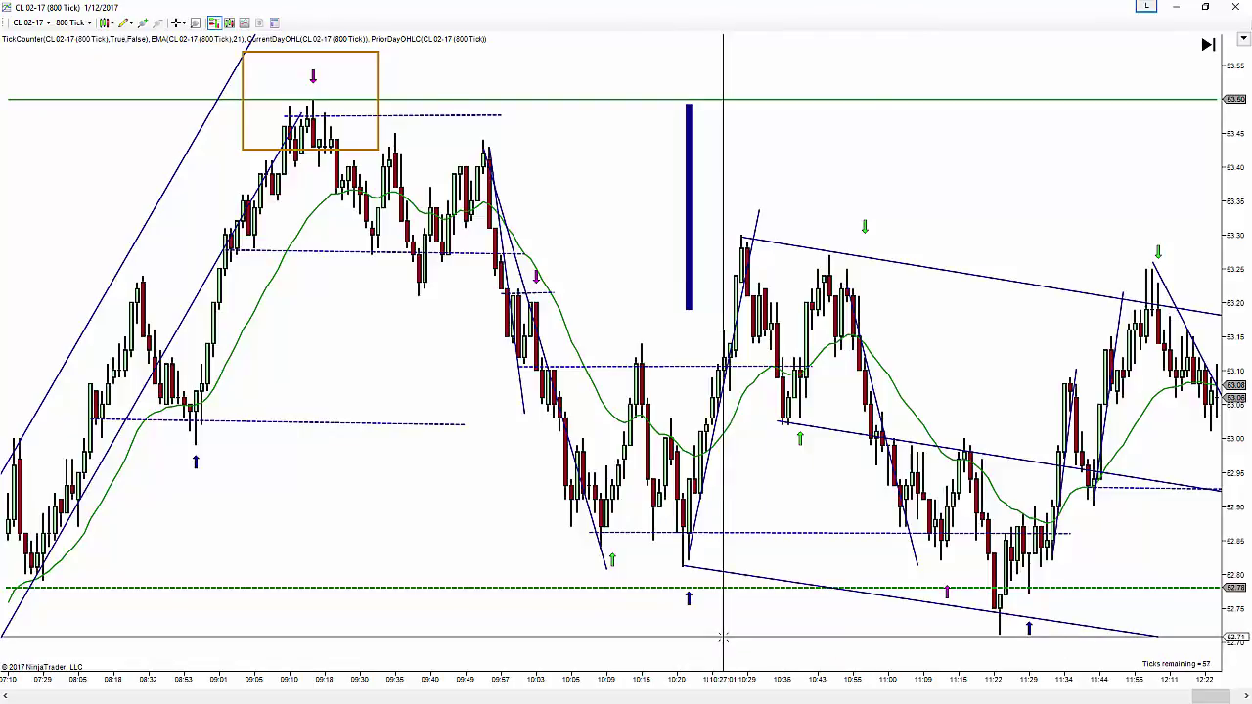
{"action": "left_click_drag", "start_coordinate": [793, 630], "coordinate": [726, 595]}
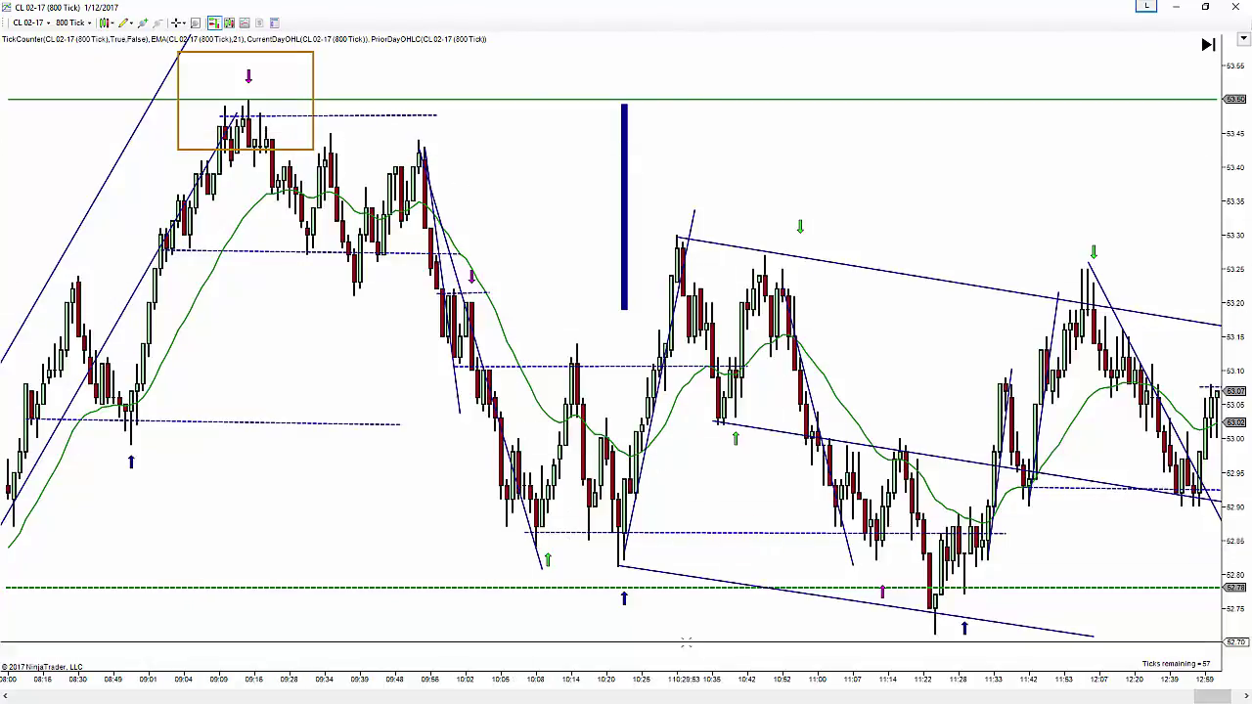
{"action": "left_click_drag", "start_coordinate": [460, 635], "coordinate": [682, 639]}
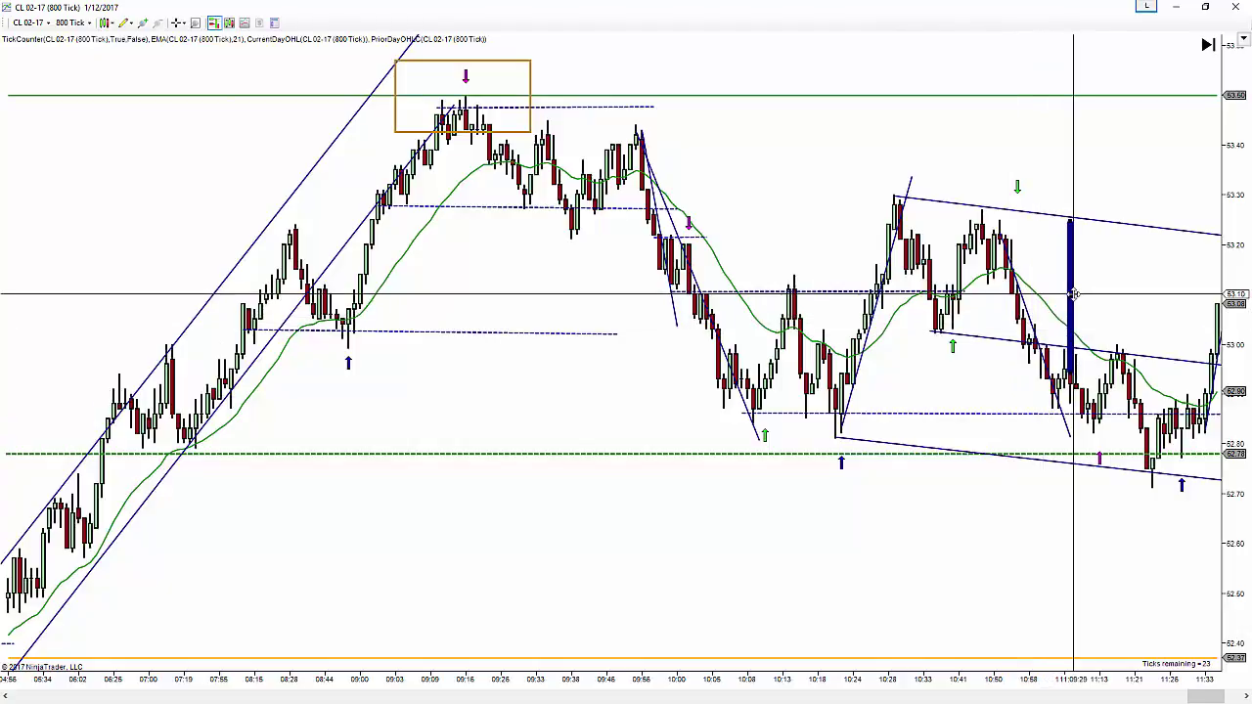
{"action": "left_click_drag", "start_coordinate": [866, 497], "coordinate": [644, 514]}
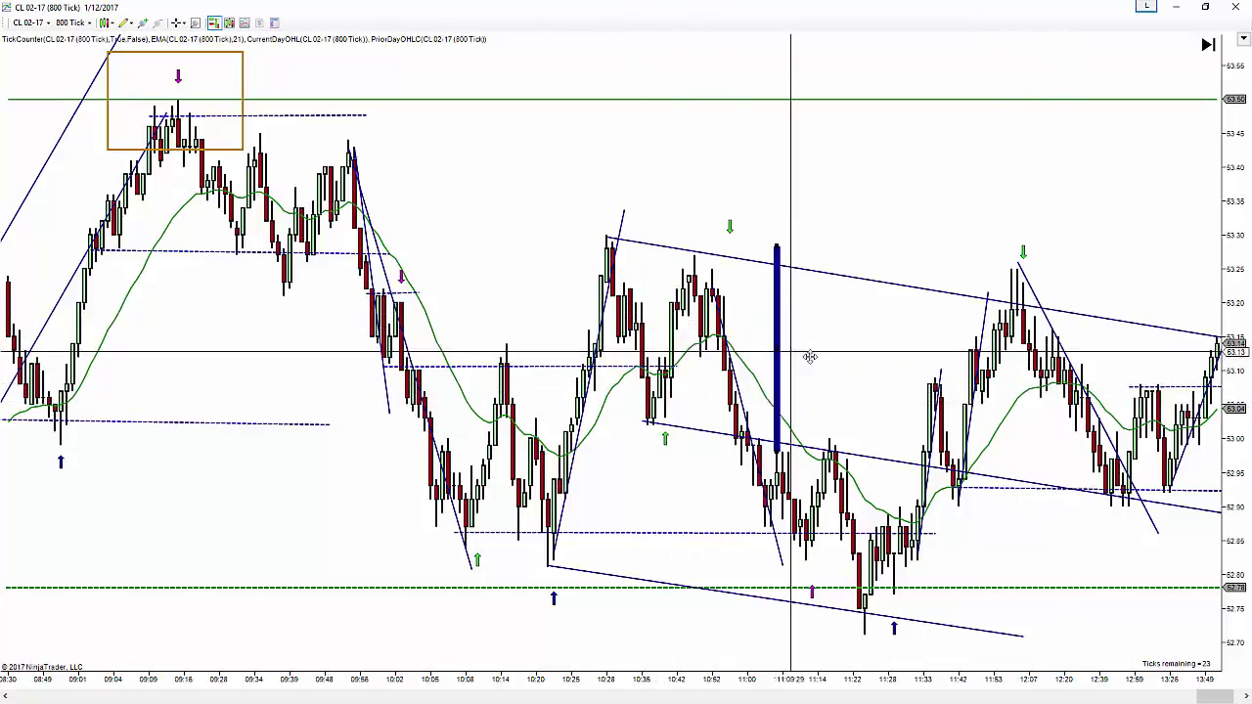
{"action": "left_click_drag", "start_coordinate": [919, 540], "coordinate": [754, 535]}
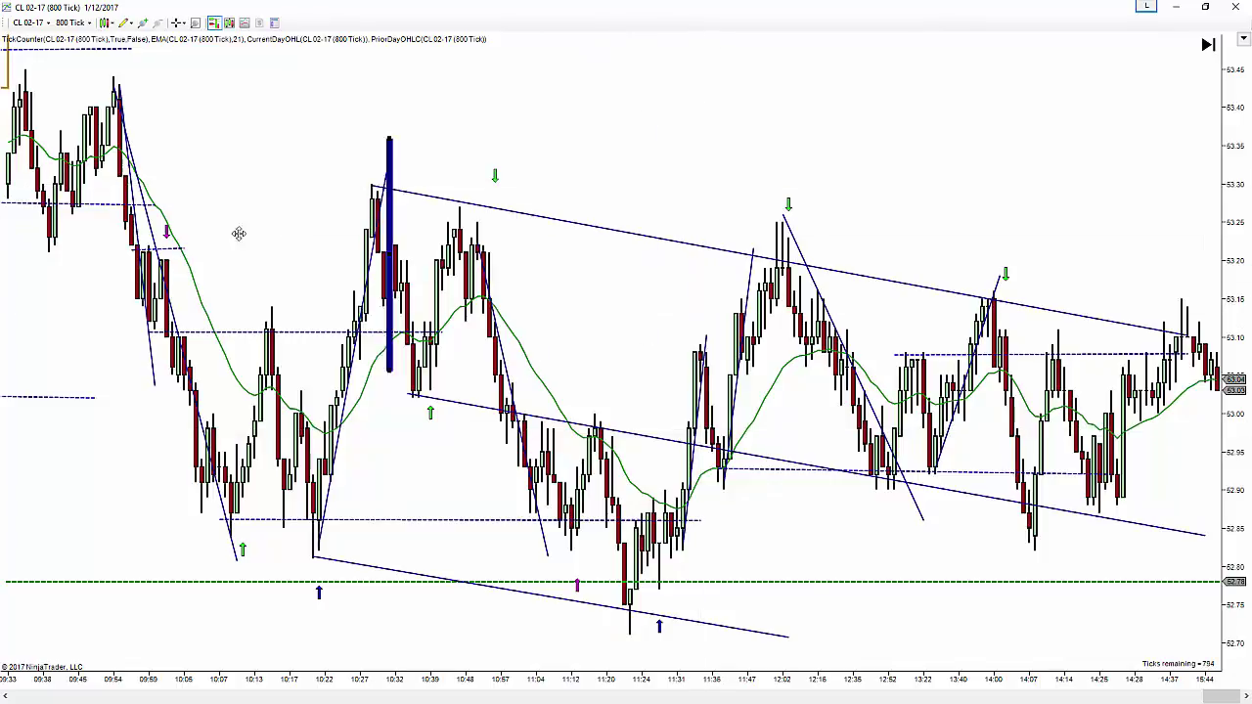
Step: Scroll back to the morning rally and the gold-boxed high near 53.50 with its down arrow
{"action": "scroll", "coordinate": [196, 528], "scroll_direction": "up", "scroll_amount": 15}
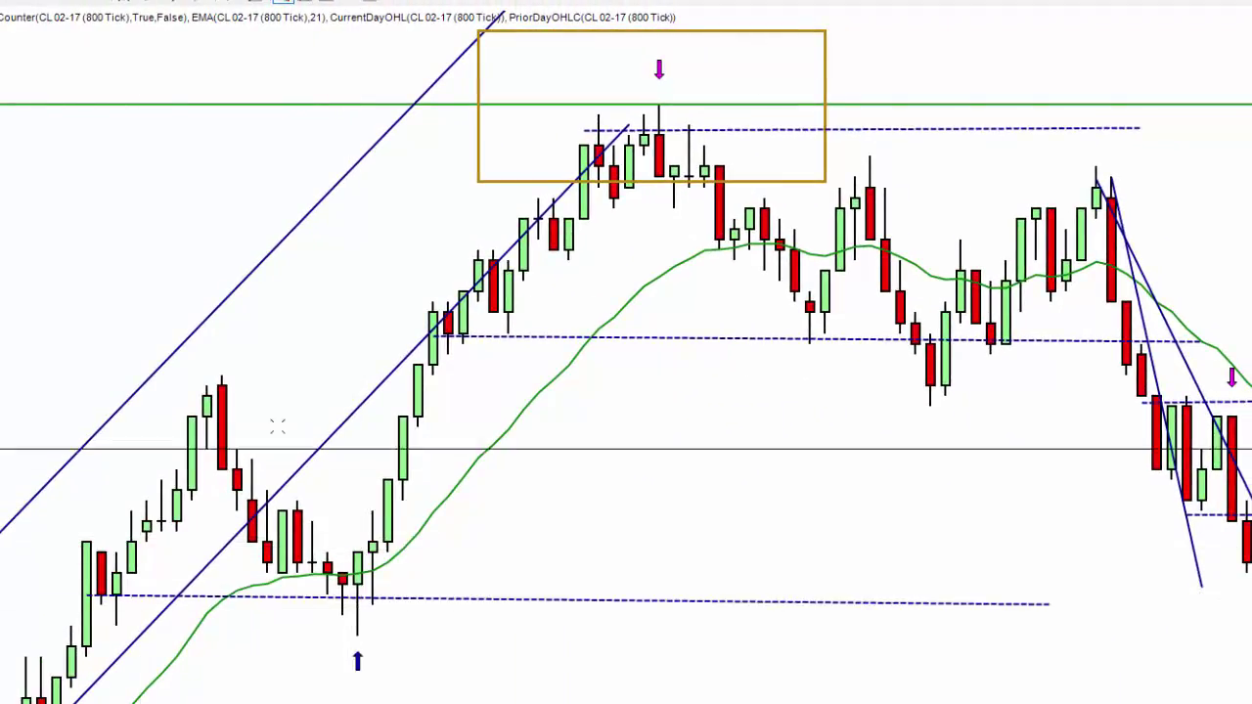
Step: Frame the topping bars at the down-arrow high with the gold box, from the green line to the 21 EMA
{"action": "left_click_drag", "start_coordinate": [587, 78], "coordinate": [304, 110]}
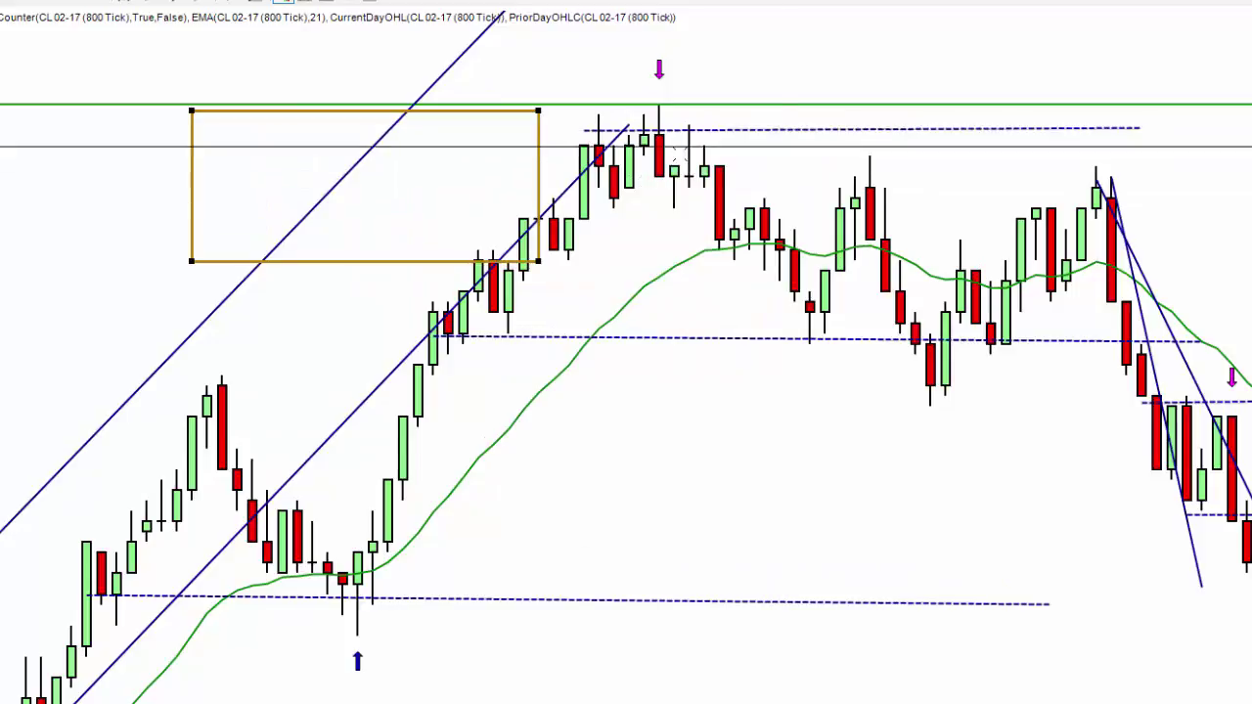
{"action": "left_click", "coordinate": [811, 550]}
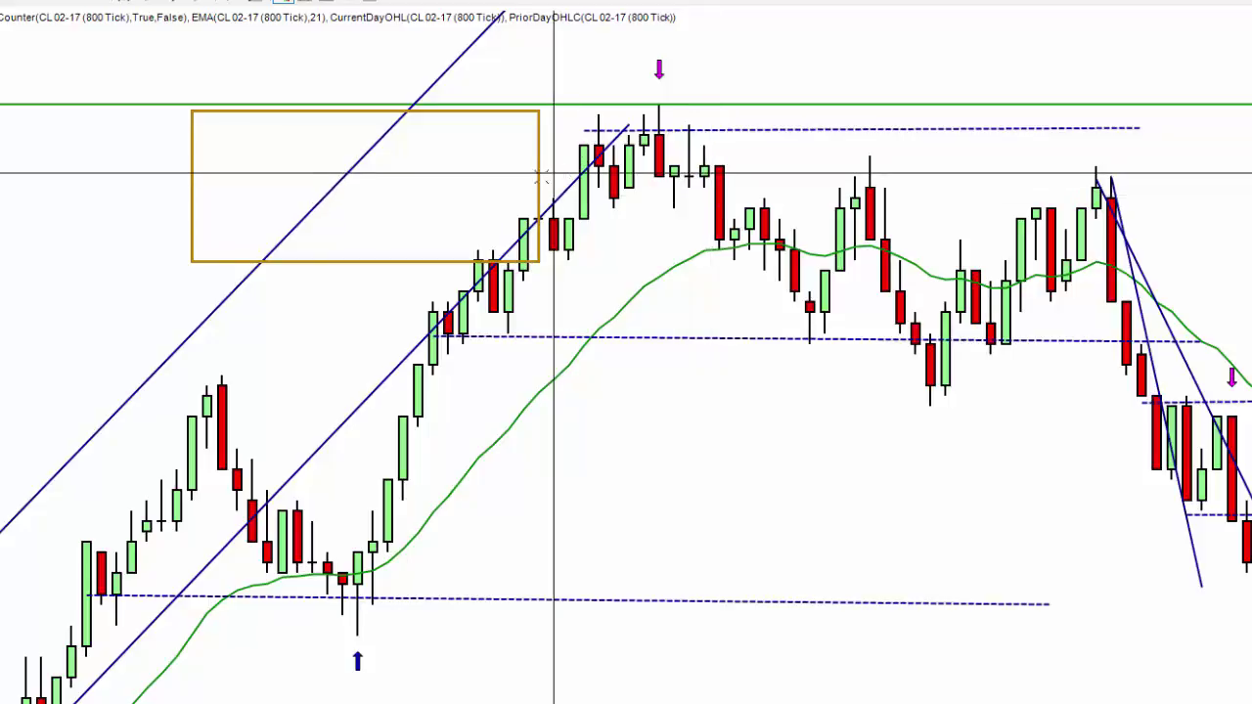
{"action": "left_click_drag", "start_coordinate": [541, 176], "coordinate": [825, 167]}
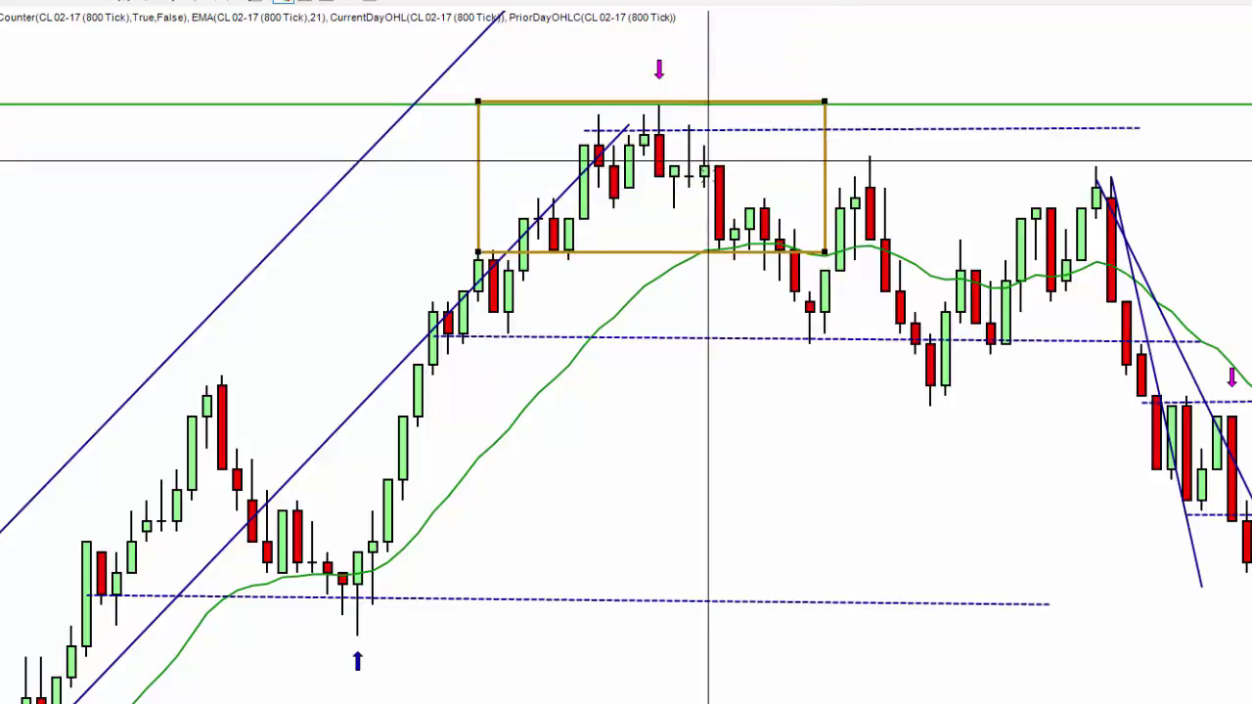
Step: Move the gold box right and lower over the sideways lows near the second down arrow
{"action": "left_click_drag", "start_coordinate": [825, 161], "coordinate": [830, 158]}
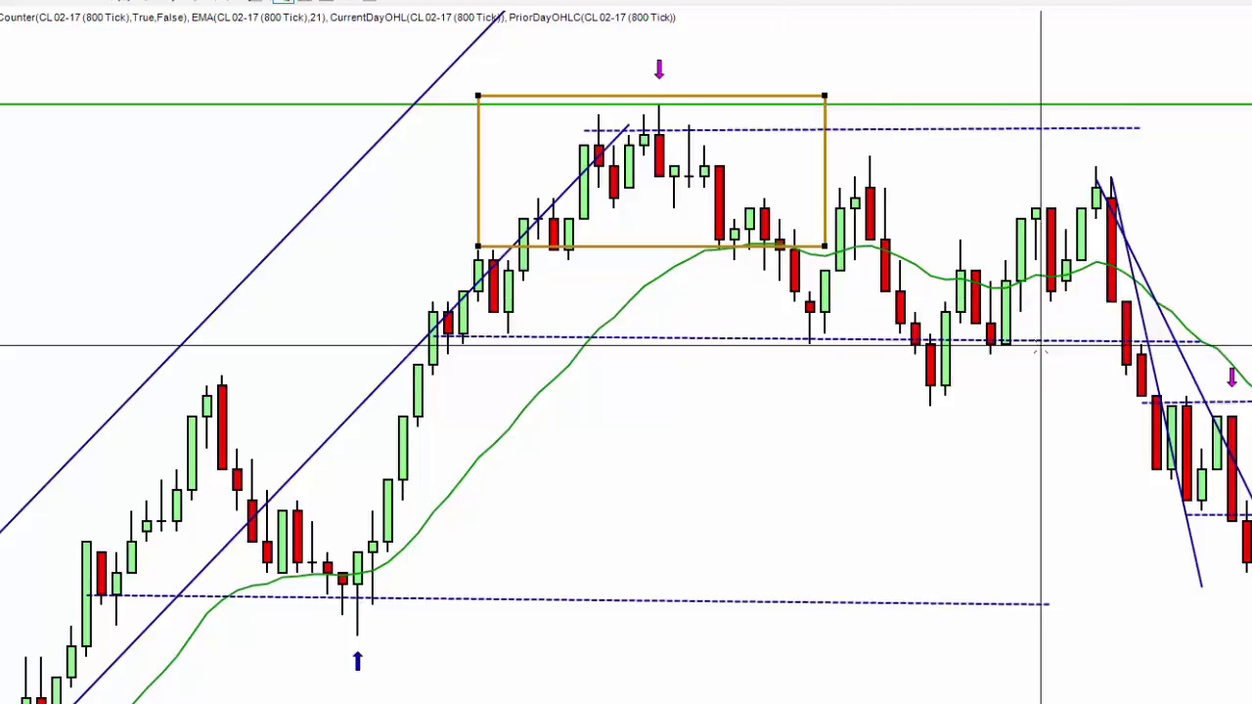
{"action": "mouse_move", "coordinate": [827, 165]}
{"action": "left_mouse_down"}
{"action": "mouse_move", "coordinate": [1222, 228]}
{"action": "mouse_move", "coordinate": [1223, 377]}
{"action": "left_mouse_up"}
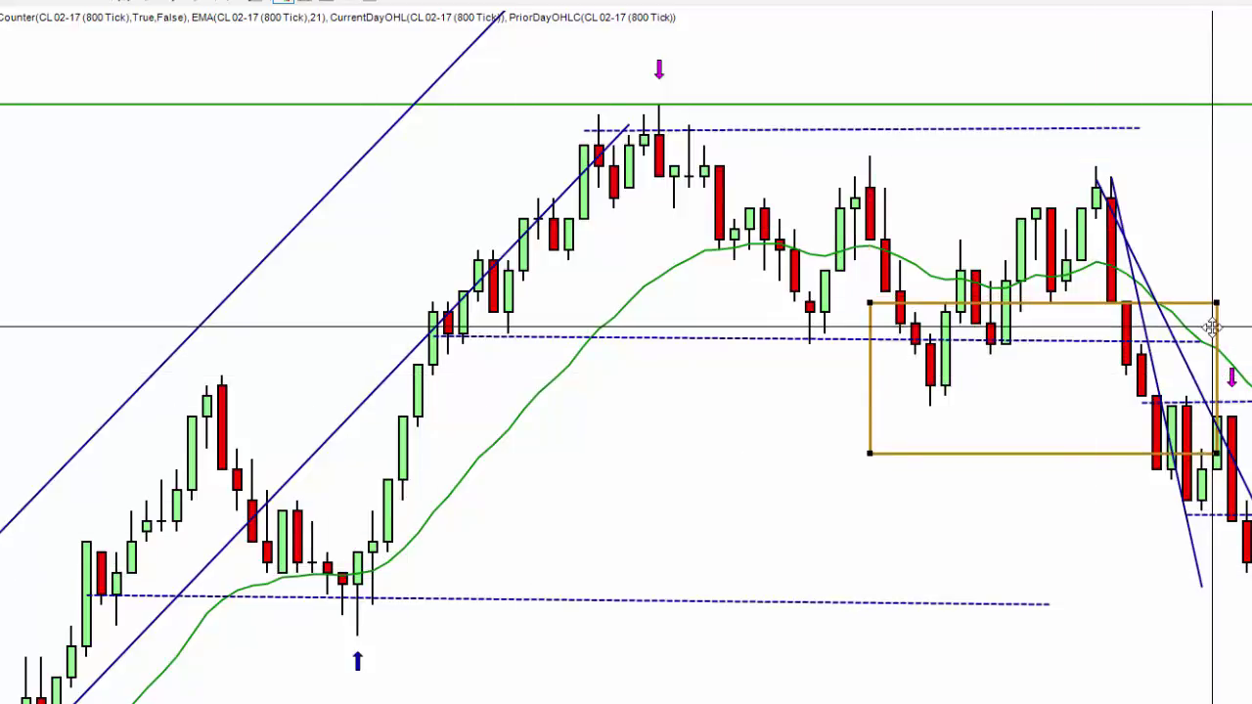
Step: Place the gold box in empty space below the 21-period EMA and the middle dashed level
{"action": "left_click_drag", "start_coordinate": [1210, 327], "coordinate": [760, 194]}
{"action": "left_click", "coordinate": [637, 405]}
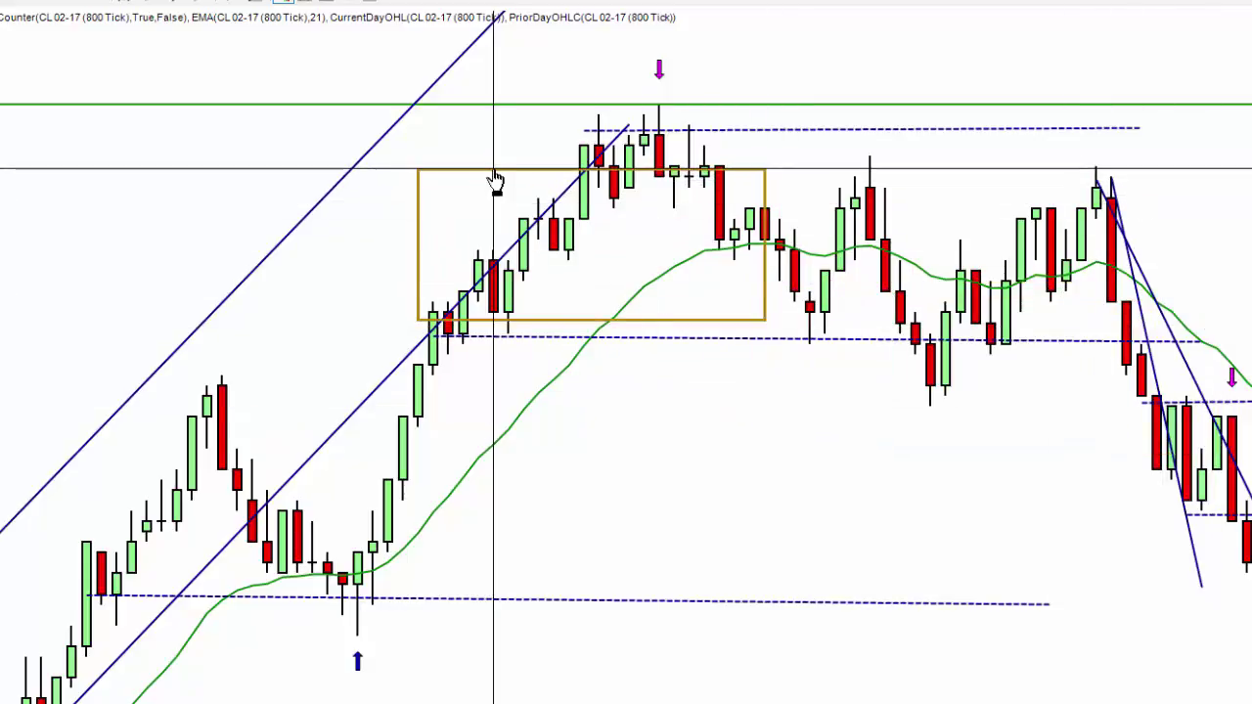
{"action": "left_click_drag", "start_coordinate": [494, 168], "coordinate": [415, 104]}
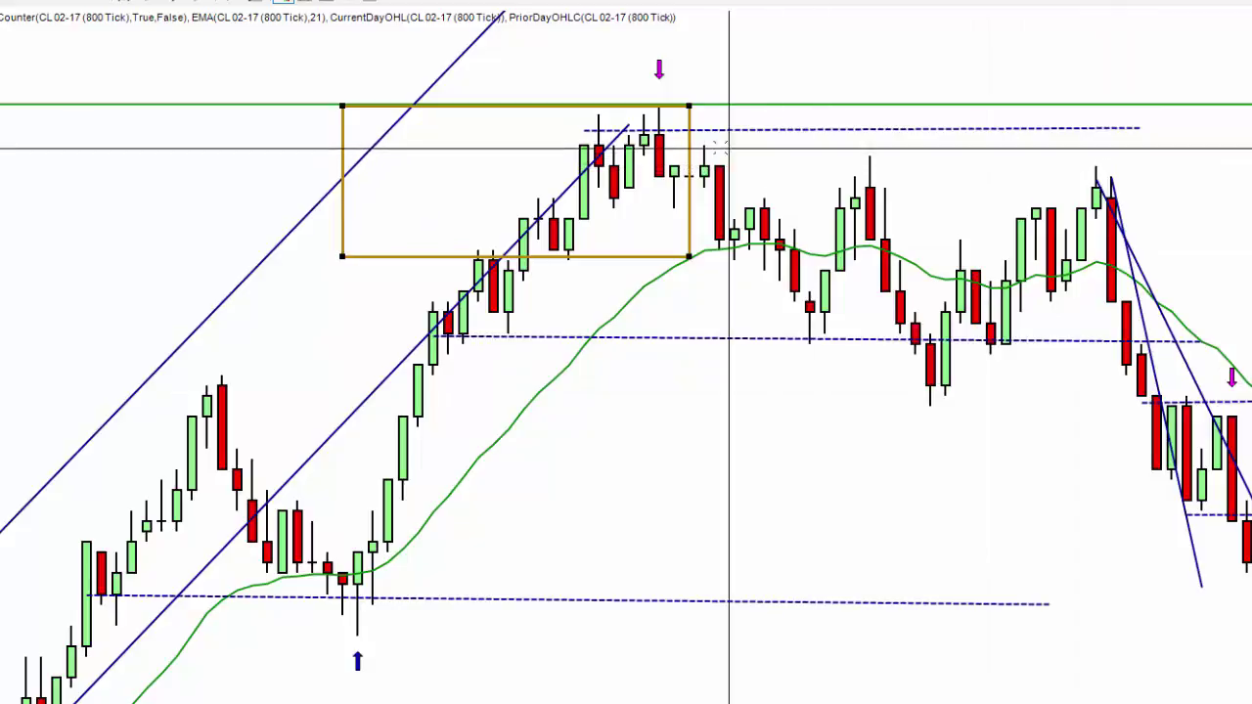
{"action": "mouse_move", "coordinate": [689, 146]}
{"action": "left_mouse_down"}
{"action": "mouse_move", "coordinate": [1050, 327]}
{"action": "mouse_move", "coordinate": [1109, 311]}
{"action": "mouse_move", "coordinate": [1229, 155]}
{"action": "mouse_move", "coordinate": [1210, 167]}
{"action": "mouse_move", "coordinate": [1098, 382]}
{"action": "mouse_move", "coordinate": [905, 425]}
{"action": "left_mouse_up"}
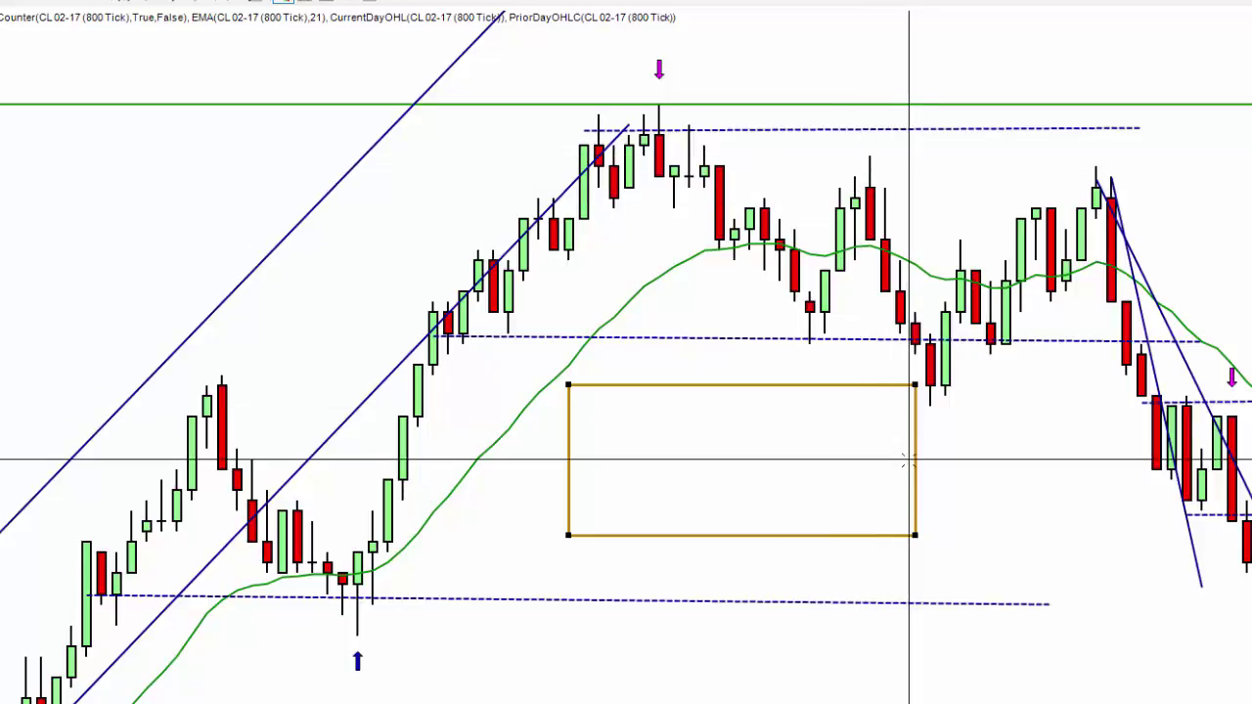
Step: Box the blue-up-arrow pullback lows where price touched the 21-period EMA with the gold rectangle
{"action": "left_click_drag", "start_coordinate": [918, 464], "coordinate": [1188, 261]}
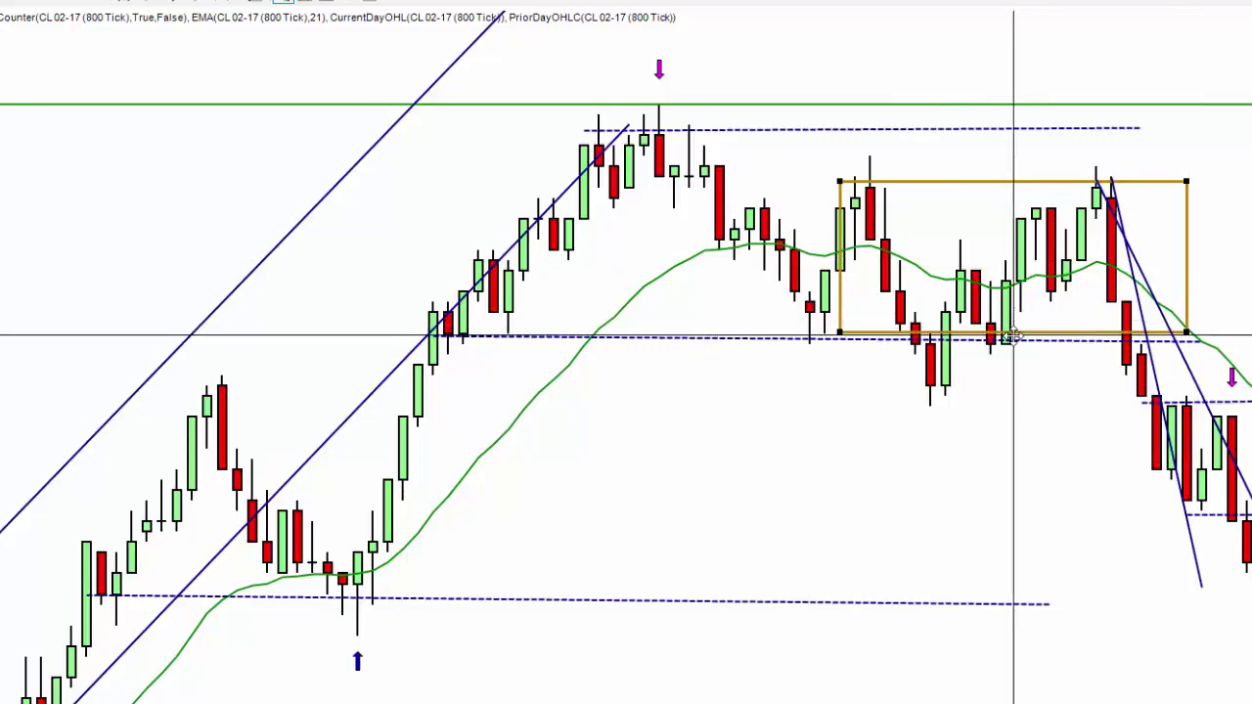
{"action": "left_click", "coordinate": [1057, 336]}
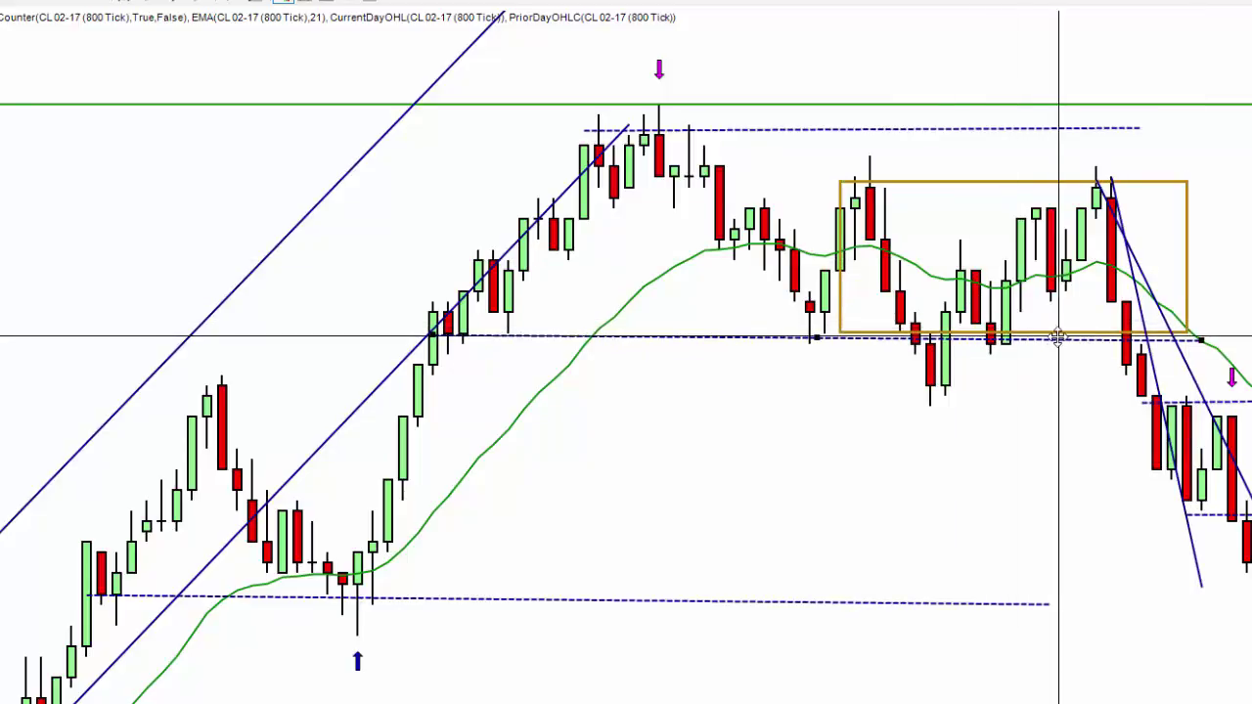
{"action": "left_click_drag", "start_coordinate": [848, 241], "coordinate": [502, 460]}
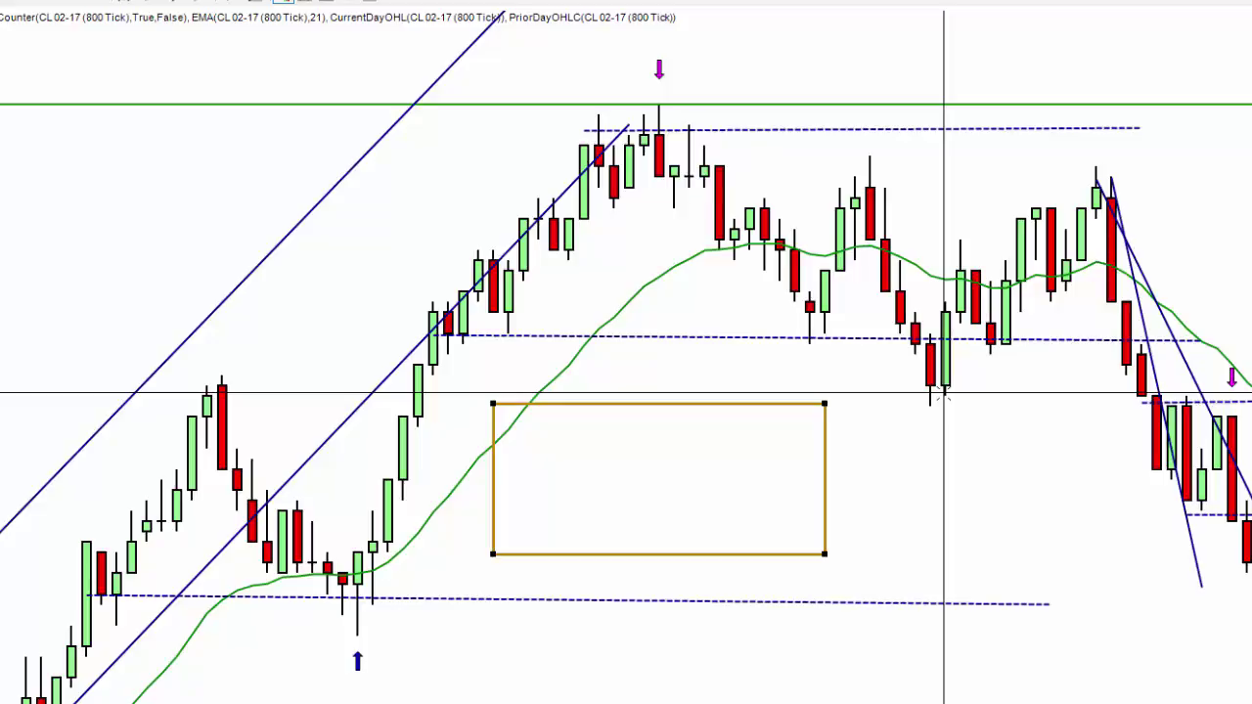
{"action": "left_click", "coordinate": [364, 556]}
{"action": "scroll", "coordinate": [774, 539], "scroll_direction": "up", "scroll_amount": 3}
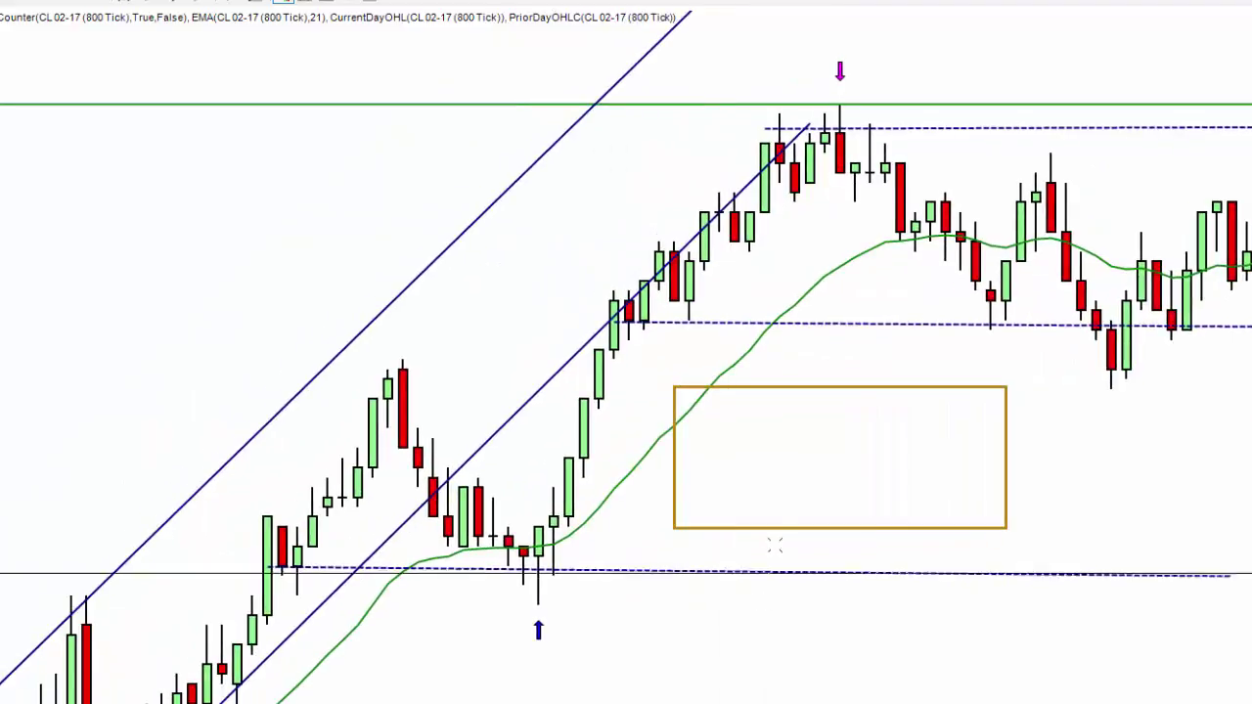
{"action": "left_click", "coordinate": [808, 390]}
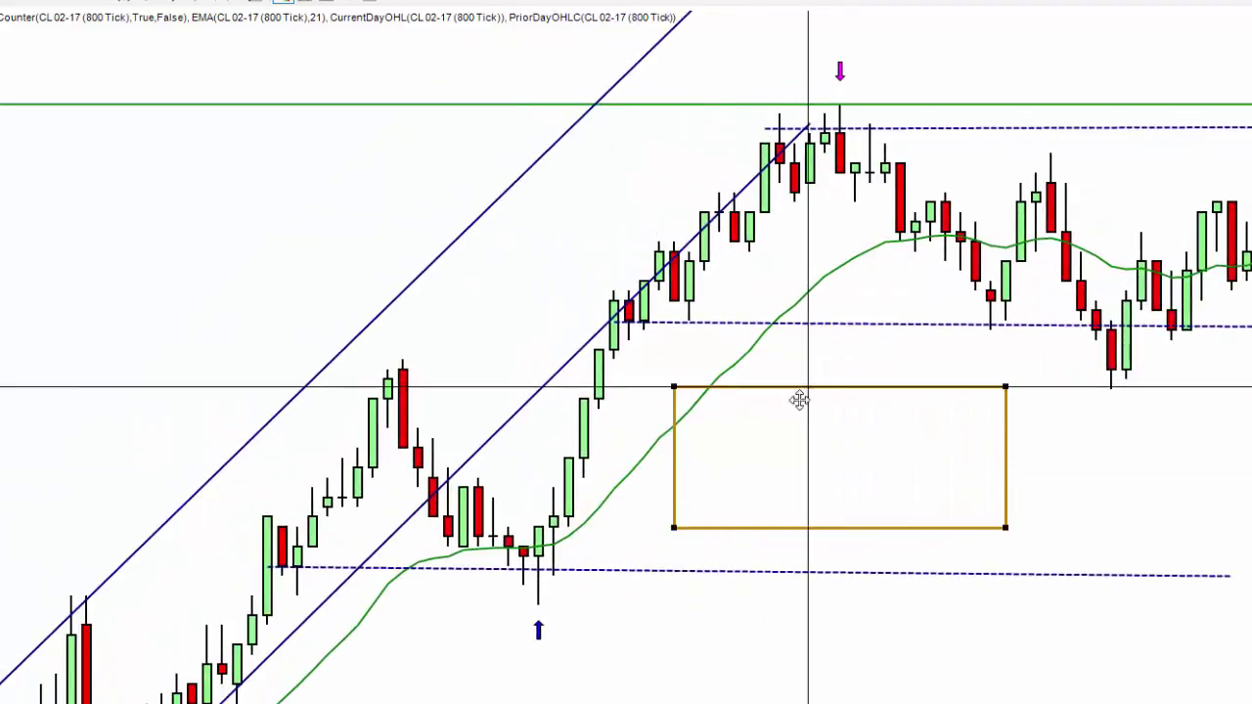
{"action": "left_click_drag", "start_coordinate": [796, 400], "coordinate": [570, 521]}
{"action": "middle_click", "coordinate": [1027, 637]}
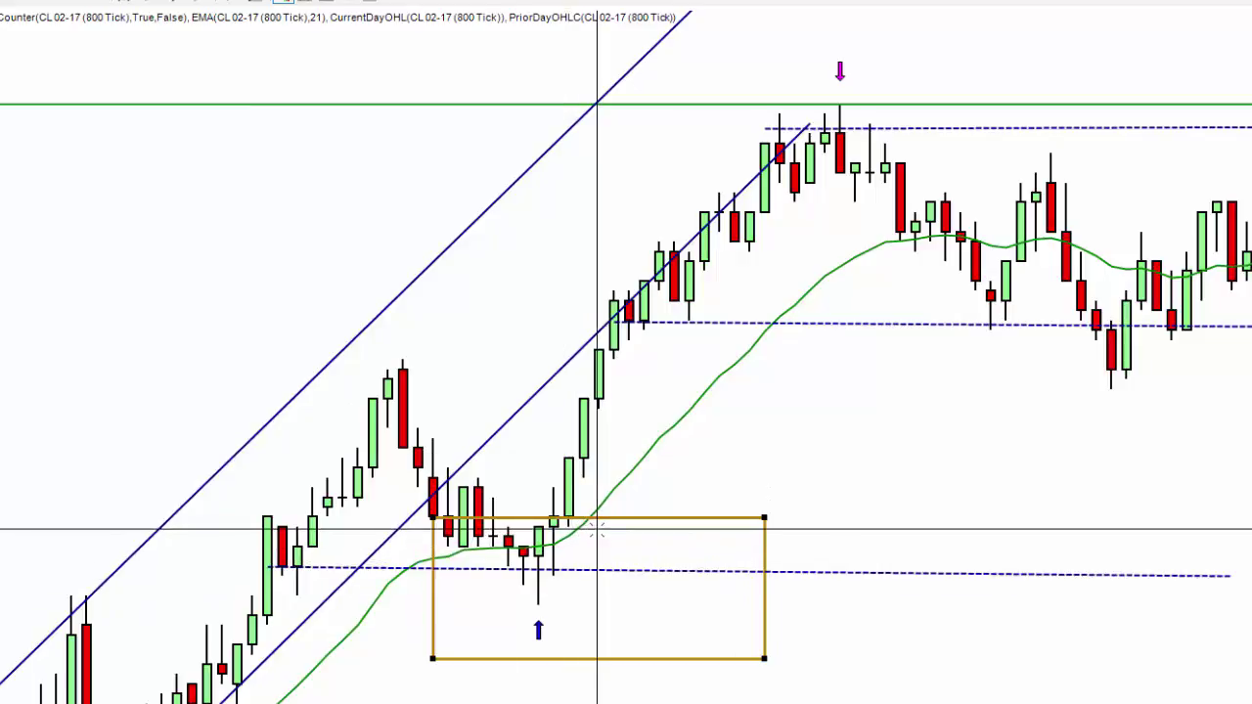
{"action": "left_click_drag", "start_coordinate": [645, 520], "coordinate": [646, 524]}
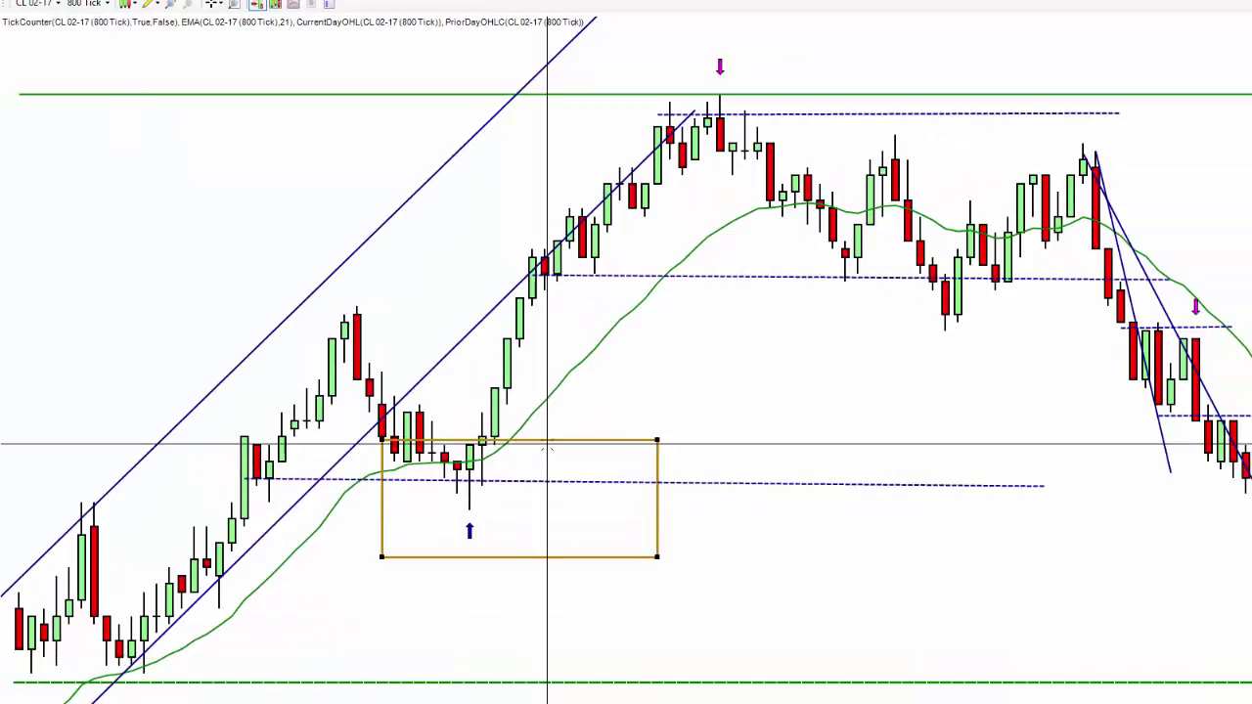
Step: Shift the gold box up and right below the topping range, lower edge on the pullback-low level
{"action": "left_click_drag", "start_coordinate": [550, 442], "coordinate": [521, 440]}
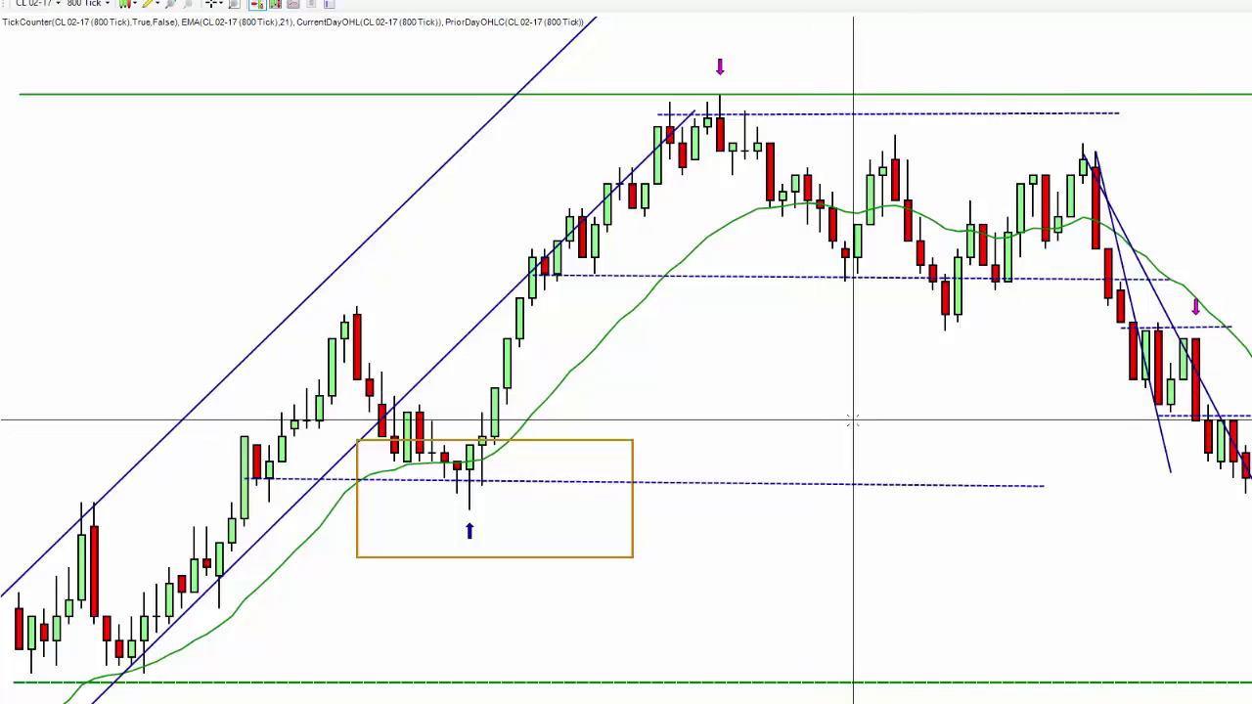
{"action": "left_click_drag", "start_coordinate": [567, 440], "coordinate": [892, 379]}
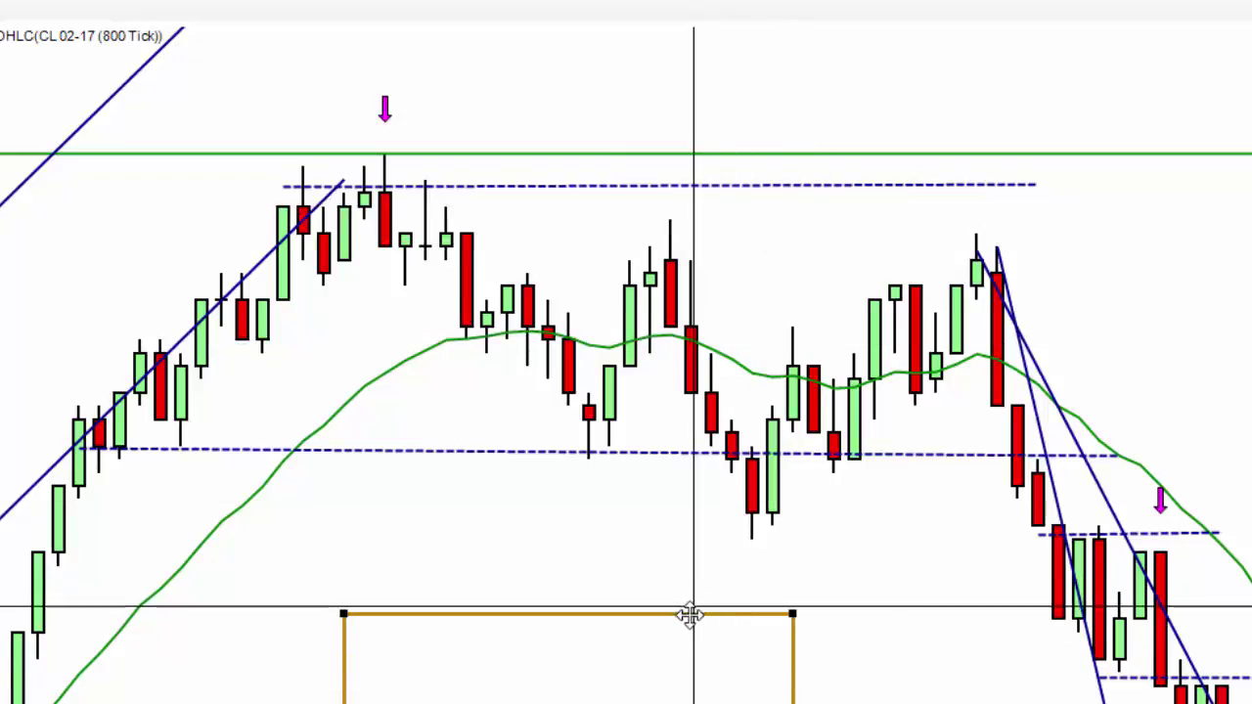
Step: Lower the upper dashed line to the later swing highs
{"action": "left_click_drag", "start_coordinate": [692, 612], "coordinate": [1251, 19]}
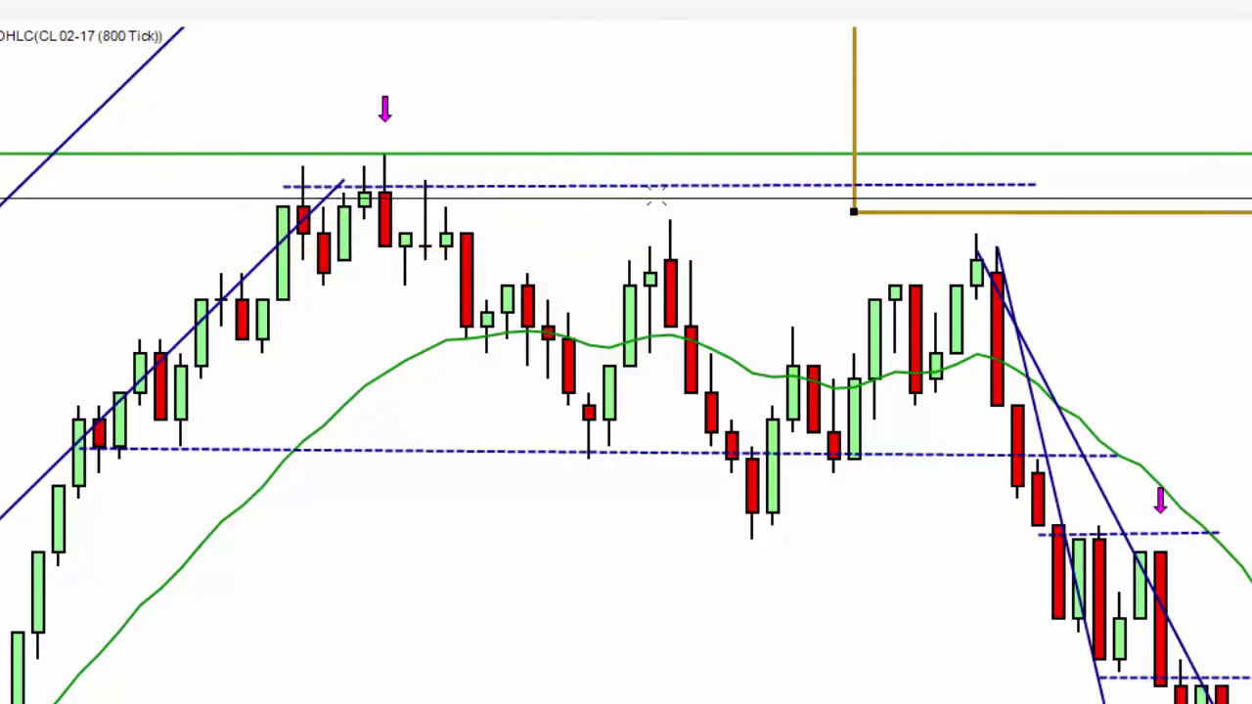
{"action": "left_click_drag", "start_coordinate": [662, 185], "coordinate": [662, 255]}
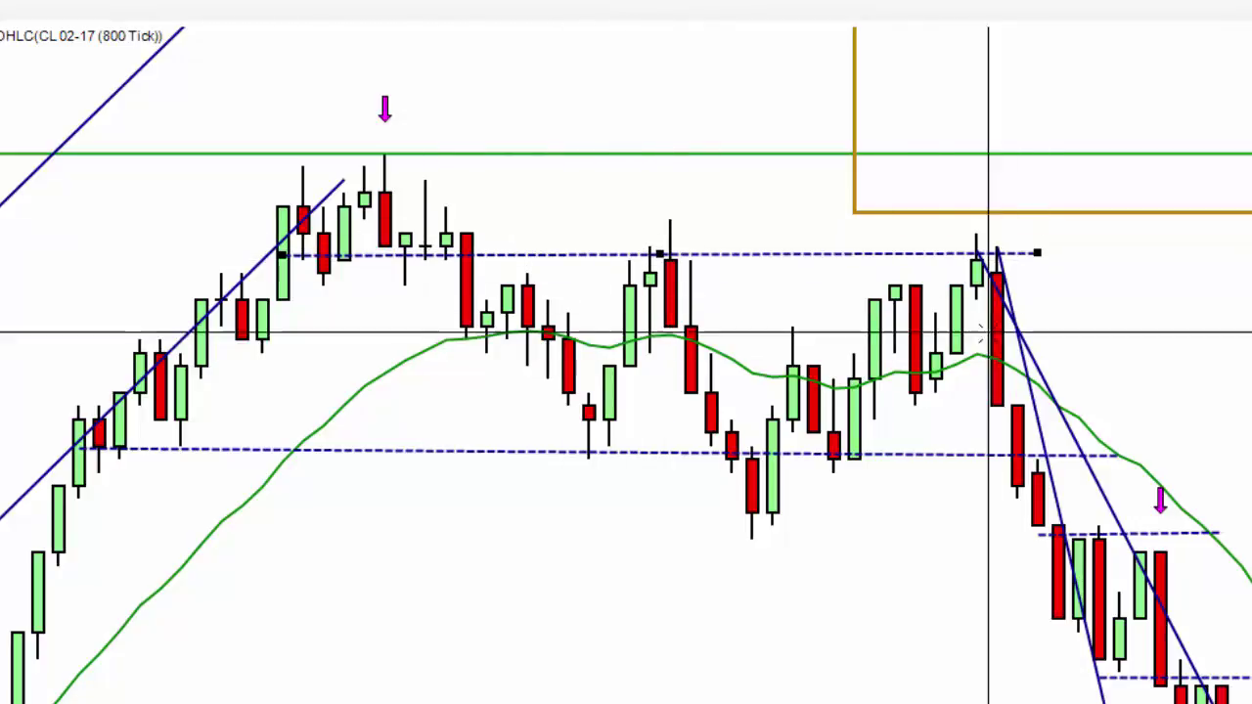
Step: Fit the gold box over the post-peak sideways range and draw a cyan arrow from 53.43 to 53.13
{"action": "left_click_drag", "start_coordinate": [1112, 210], "coordinate": [619, 303]}
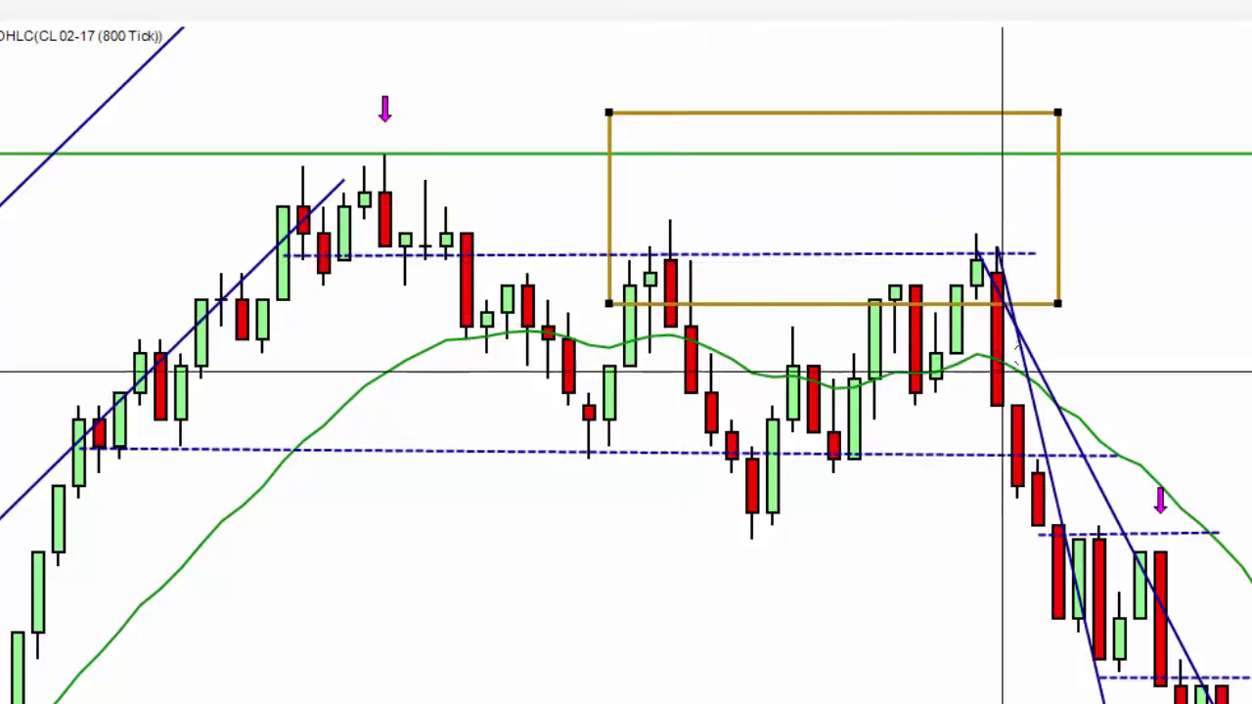
{"action": "left_click_drag", "start_coordinate": [816, 303], "coordinate": [852, 321]}
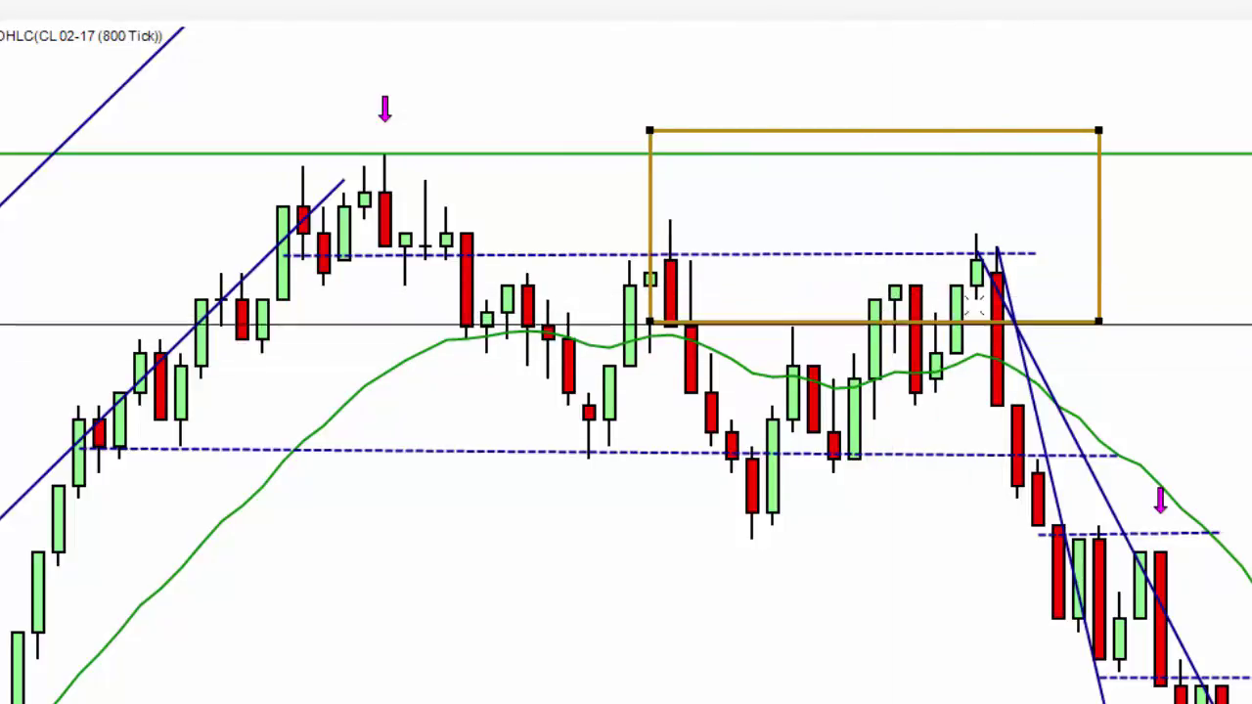
{"action": "left_click_drag", "start_coordinate": [1054, 320], "coordinate": [1056, 313]}
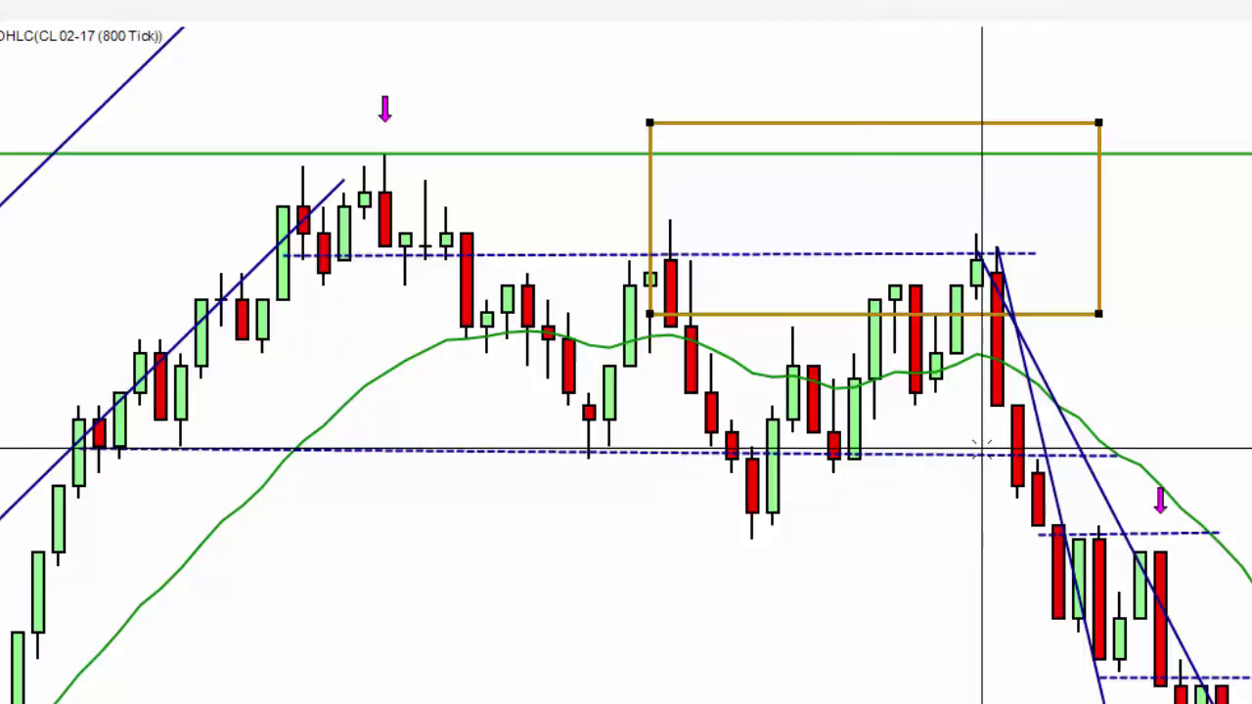
{"action": "left_click_drag", "start_coordinate": [884, 314], "coordinate": [946, 514]}
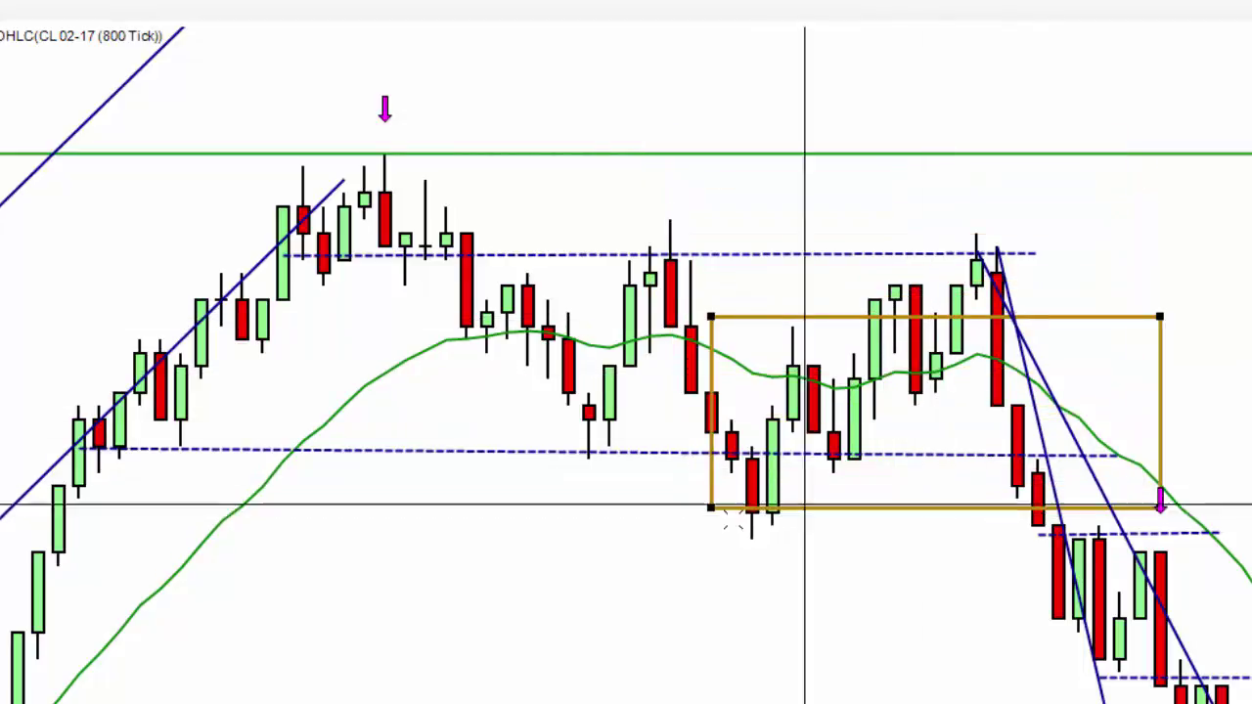
{"action": "left_click_drag", "start_coordinate": [875, 509], "coordinate": [874, 450]}
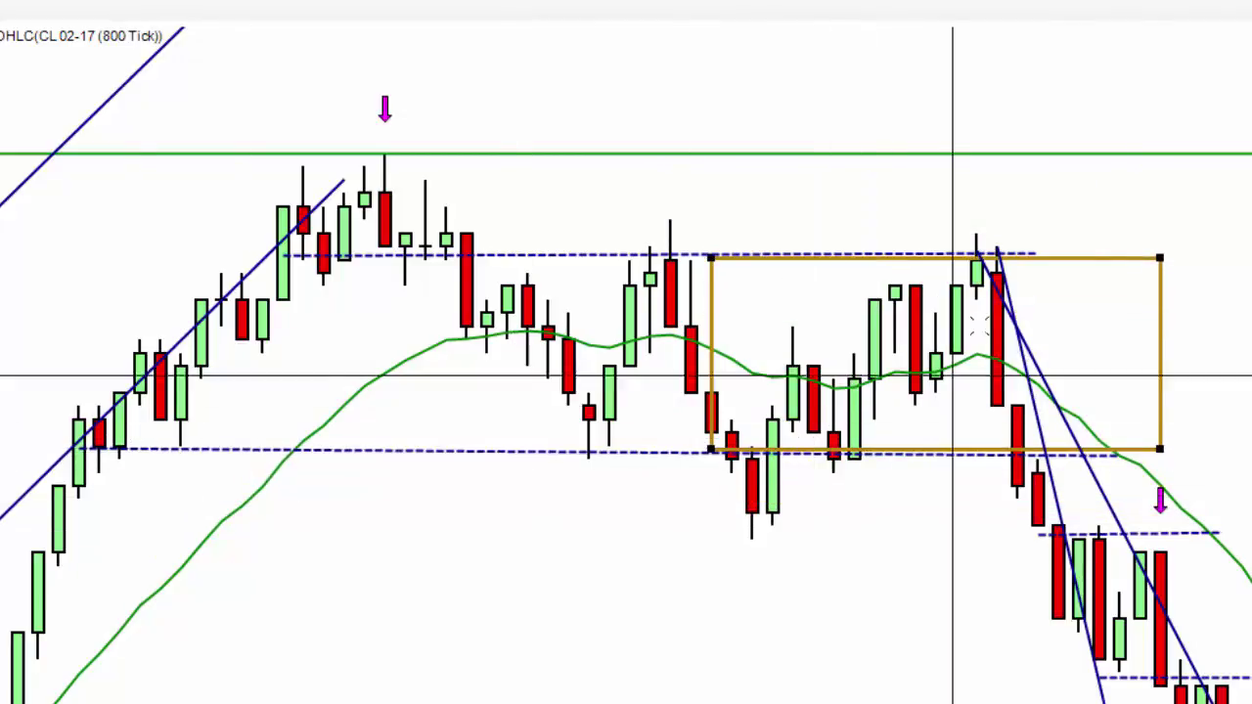
{"action": "left_click_drag", "start_coordinate": [1103, 257], "coordinate": [1124, 66]}
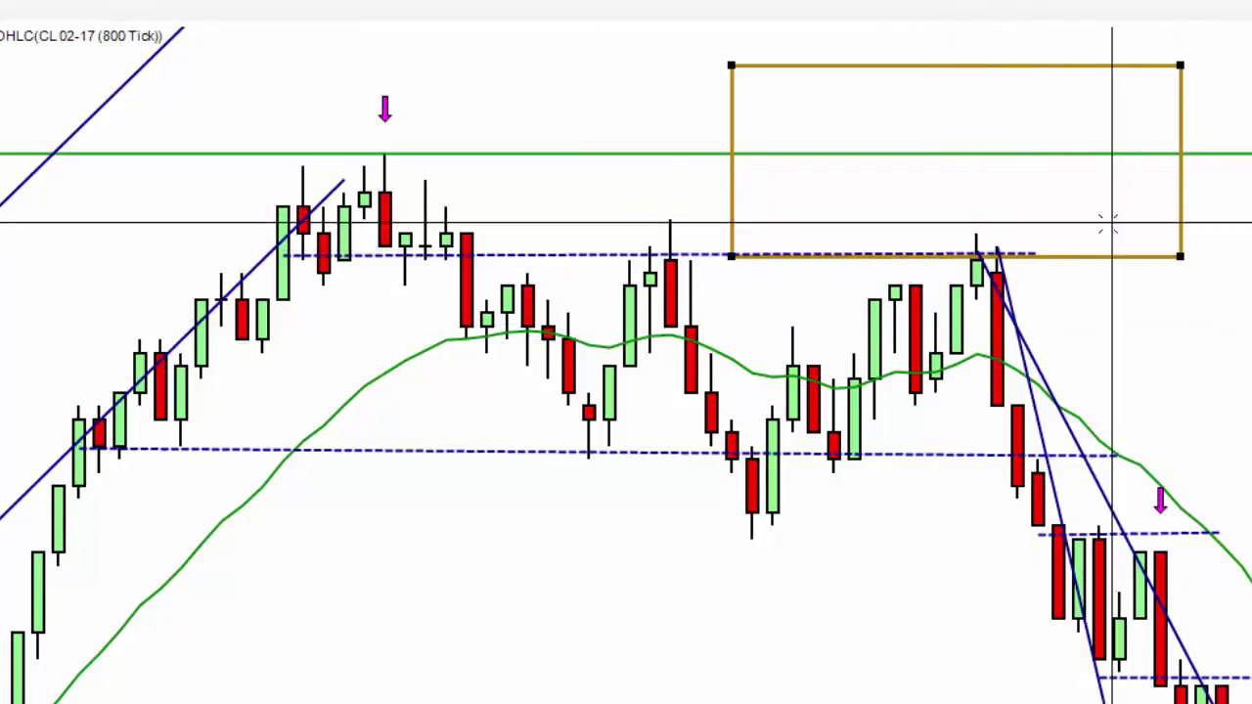
{"action": "left_click_drag", "start_coordinate": [1073, 255], "coordinate": [669, 533]}
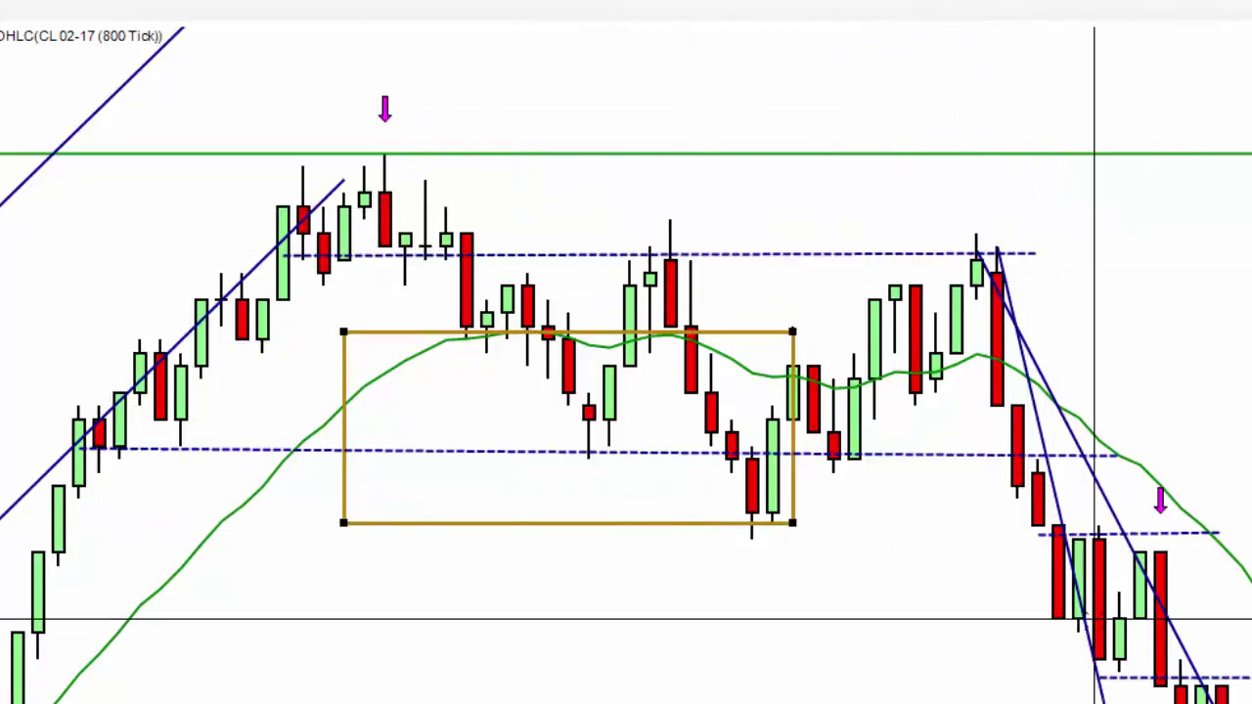
{"action": "left_click_drag", "start_coordinate": [975, 236], "coordinate": [1055, 645]}
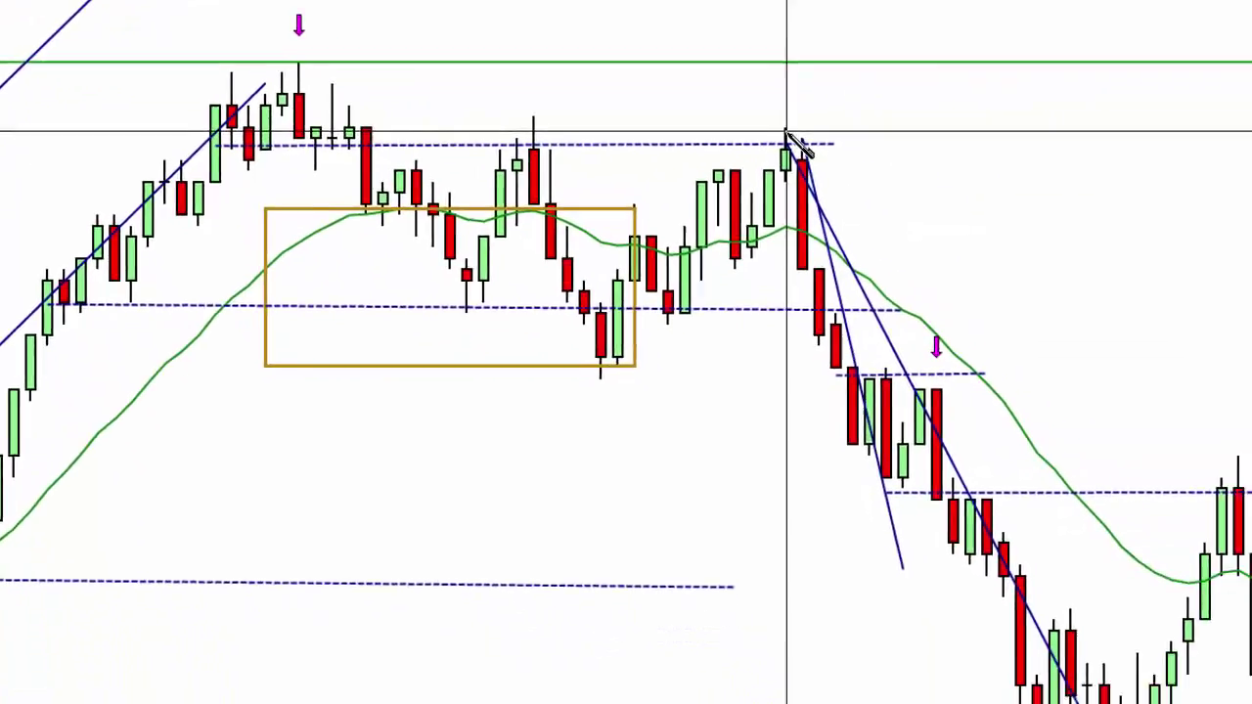
Step: Set the cyan arrow beside the sell-off and the gold box at about 53.15–53.02 left of it
{"action": "mouse_move", "coordinate": [788, 412]}
{"action": "left_mouse_down"}
{"action": "mouse_move", "coordinate": [788, 423]}
{"action": "mouse_move", "coordinate": [788, 403]}
{"action": "left_mouse_up"}
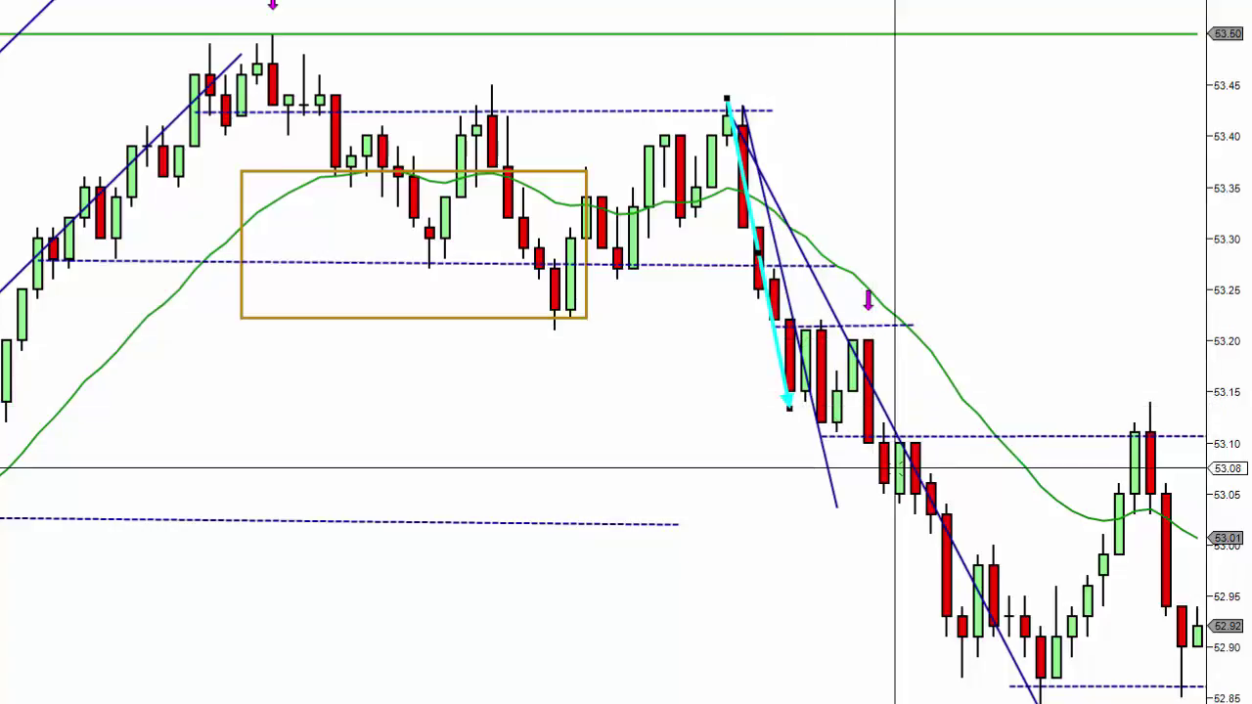
{"action": "left_click_drag", "start_coordinate": [761, 285], "coordinate": [826, 534]}
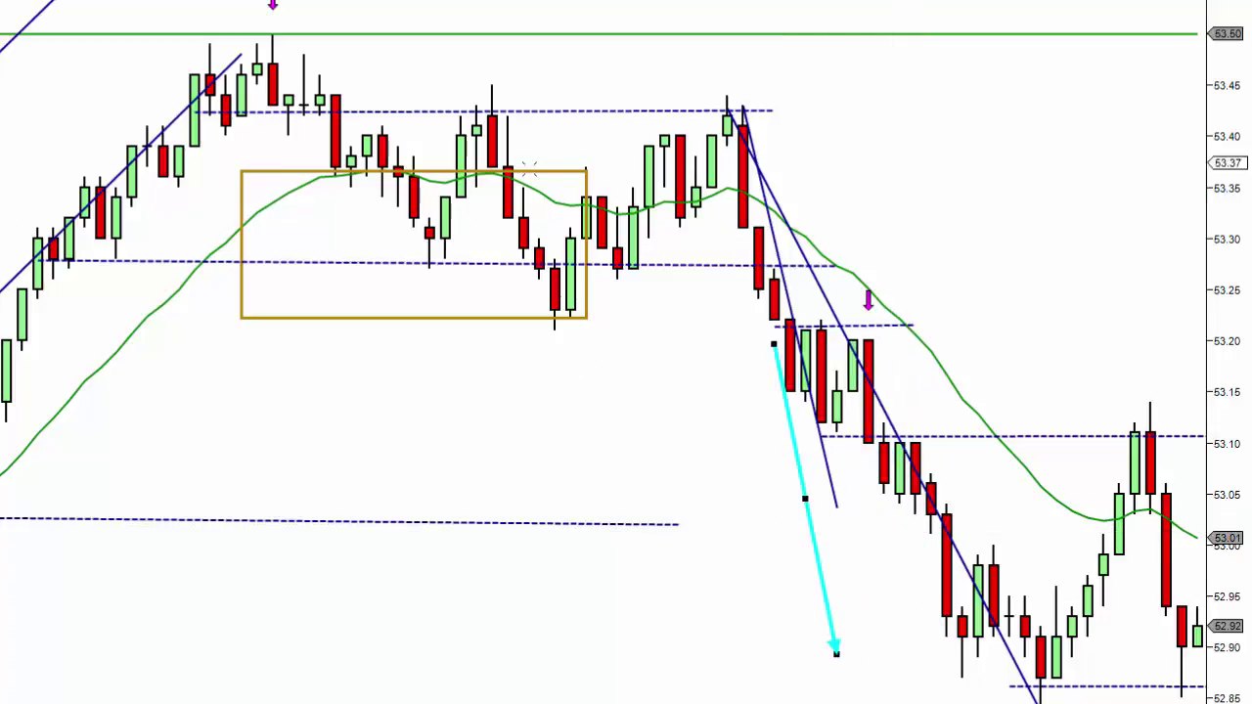
{"action": "left_click_drag", "start_coordinate": [407, 318], "coordinate": [829, 448]}
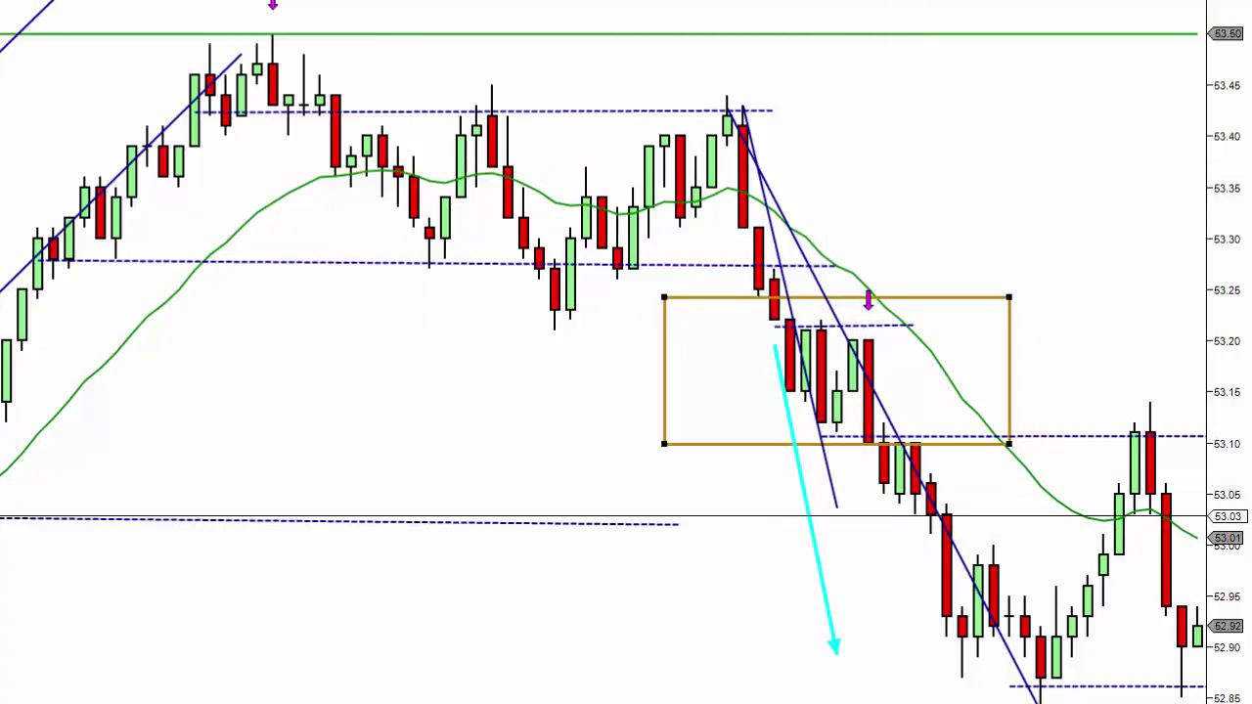
{"action": "left_click_drag", "start_coordinate": [740, 450], "coordinate": [766, 577]}
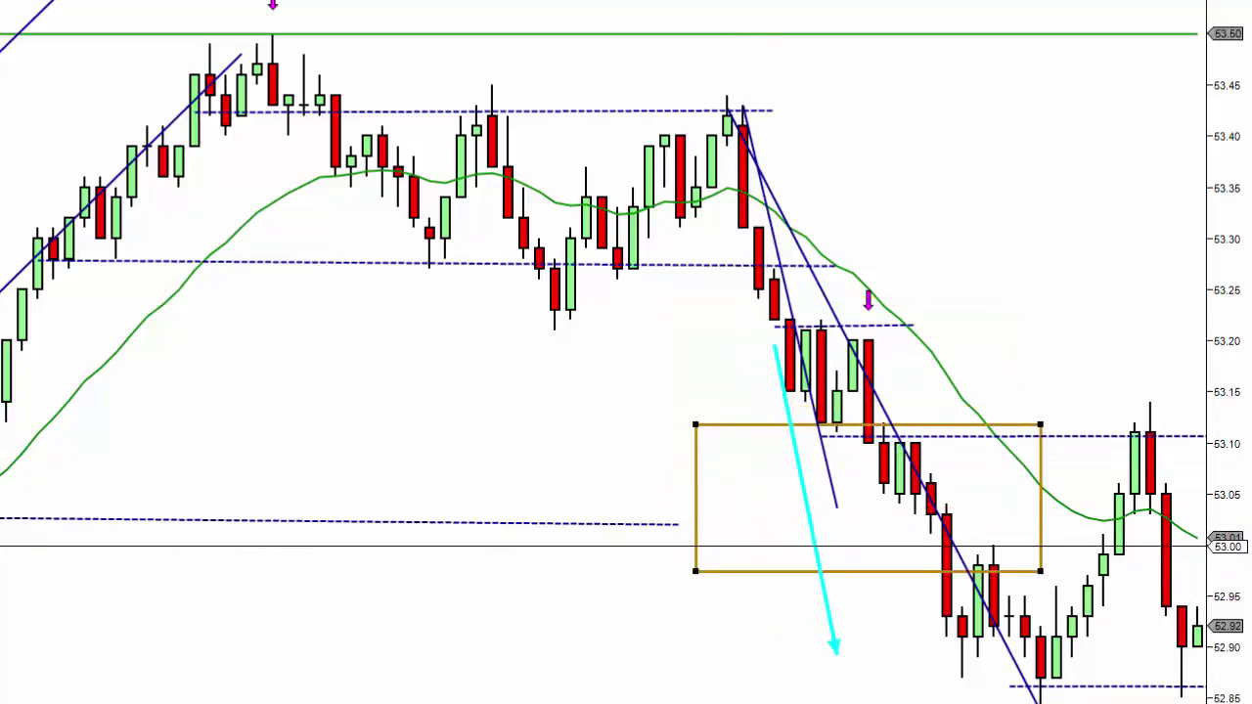
{"action": "left_click_drag", "start_coordinate": [899, 571], "coordinate": [548, 516]}
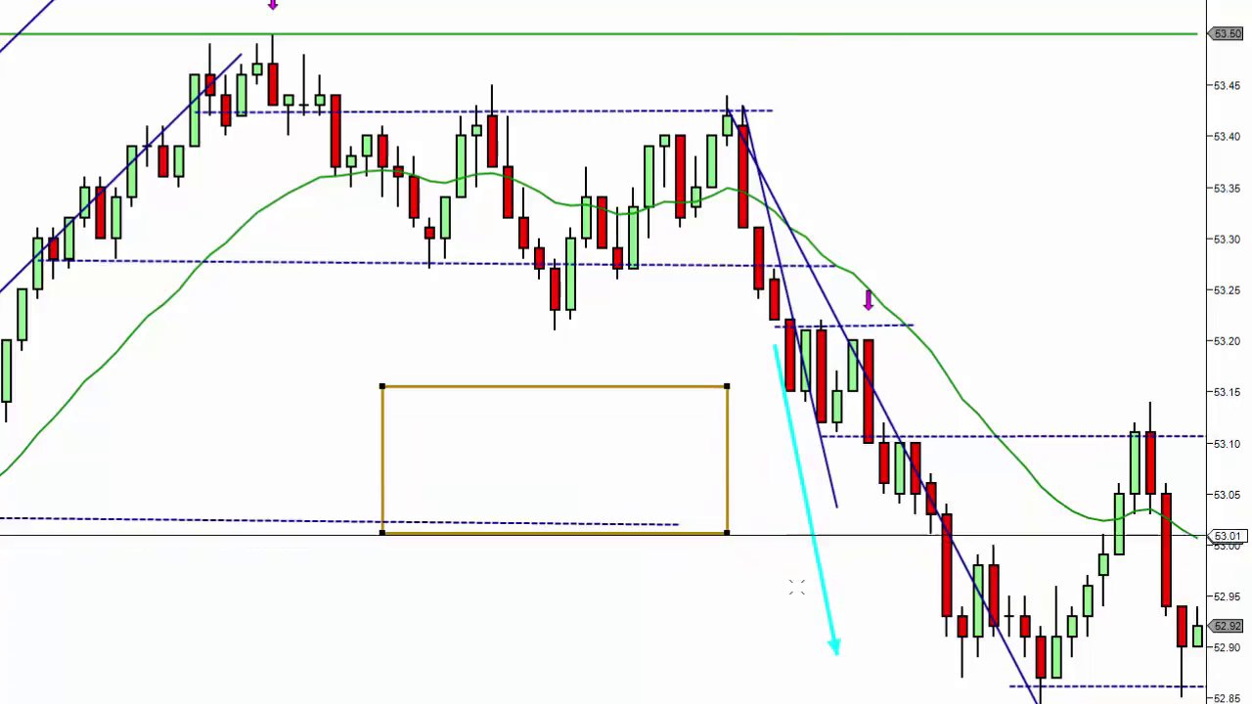
{"action": "left_click_drag", "start_coordinate": [1225, 71], "coordinate": [1225, 100]}
{"action": "left_click_drag", "start_coordinate": [550, 654], "coordinate": [408, 654]}
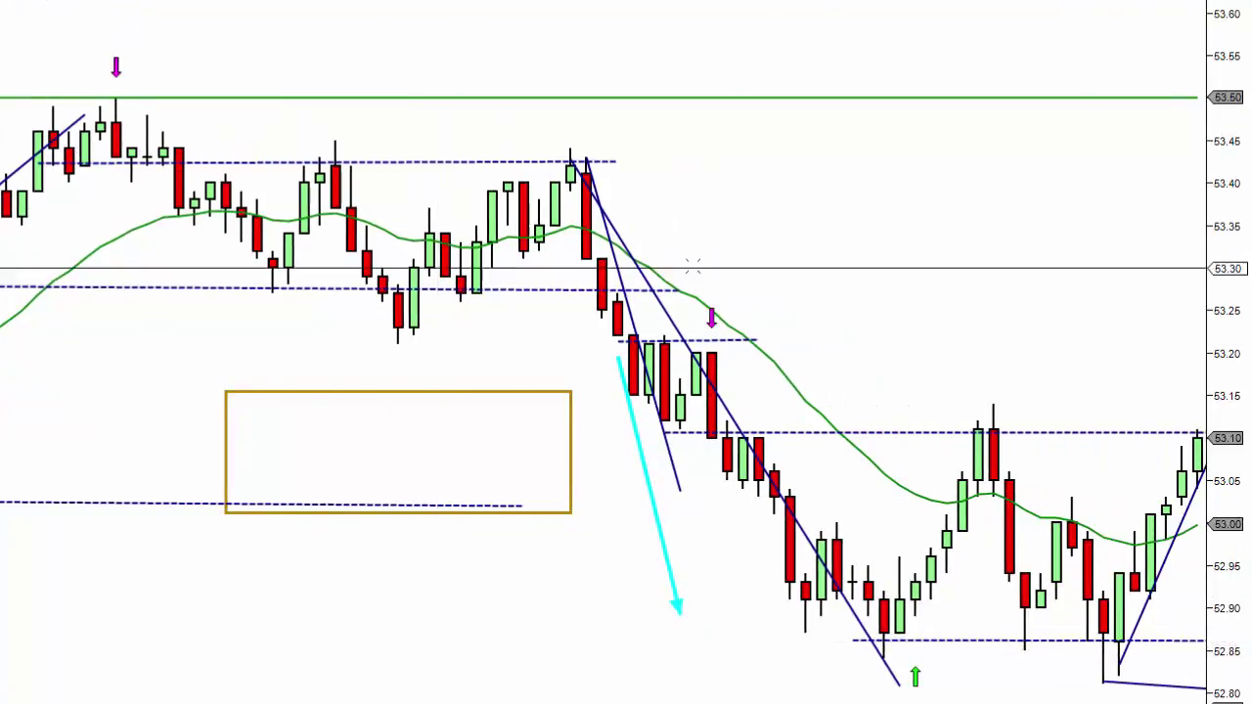